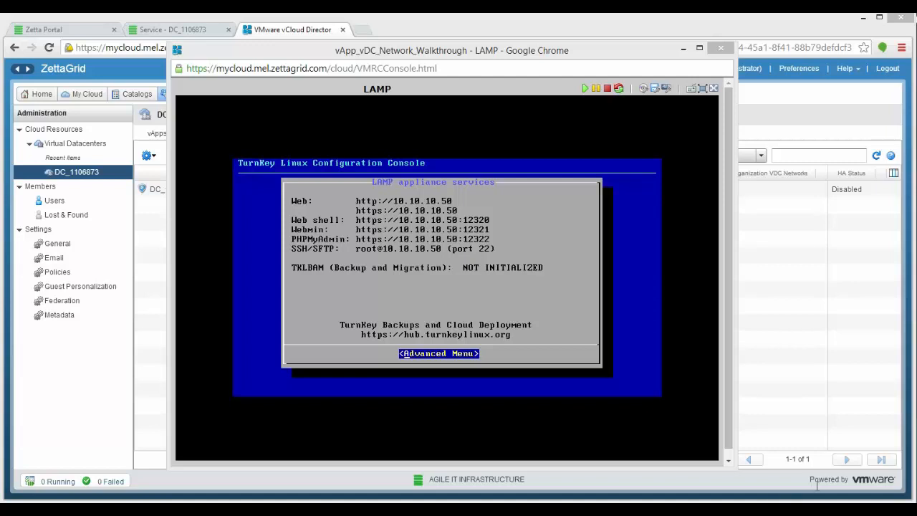
Put the LAMP console away and open the edge gateway's service configuration at its NAT rules.
{"action": "left_click", "coordinate": [683, 48]}
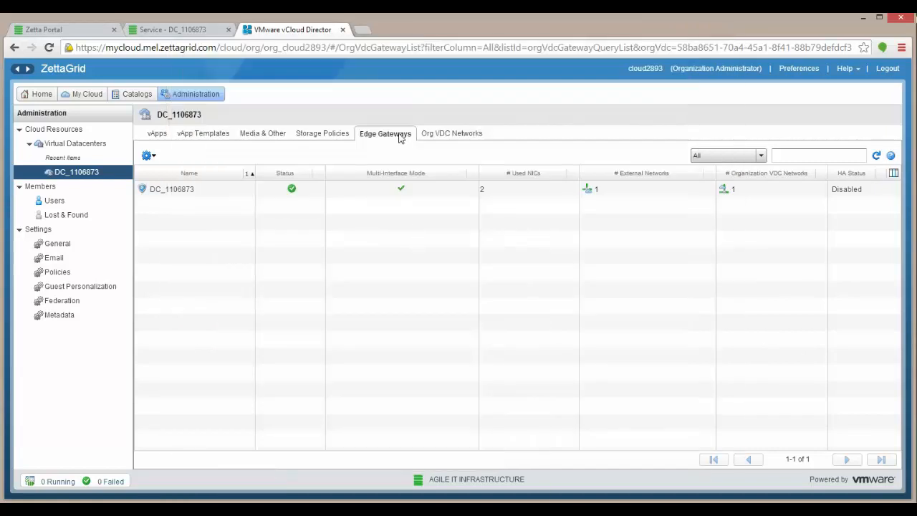
{"action": "right_click", "coordinate": [179, 189]}
{"action": "left_click", "coordinate": [207, 209]}
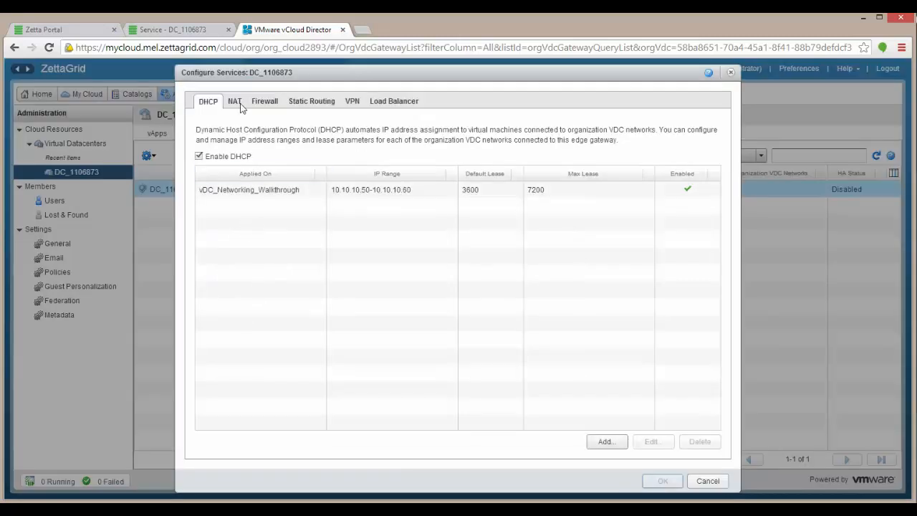
{"action": "left_click", "coordinate": [234, 101]}
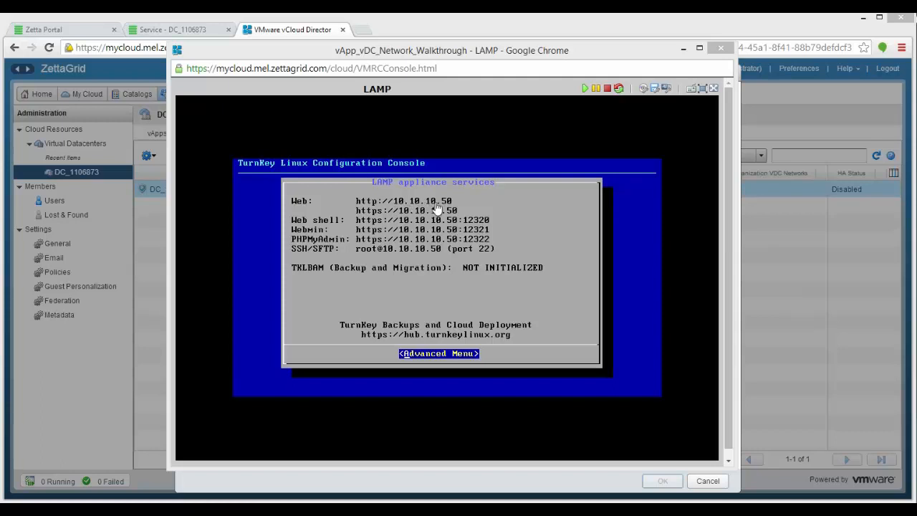
Start a new destination NAT rule applied on the external network mycloud.mel_ExtNet_001.
{"action": "left_click", "coordinate": [684, 49]}
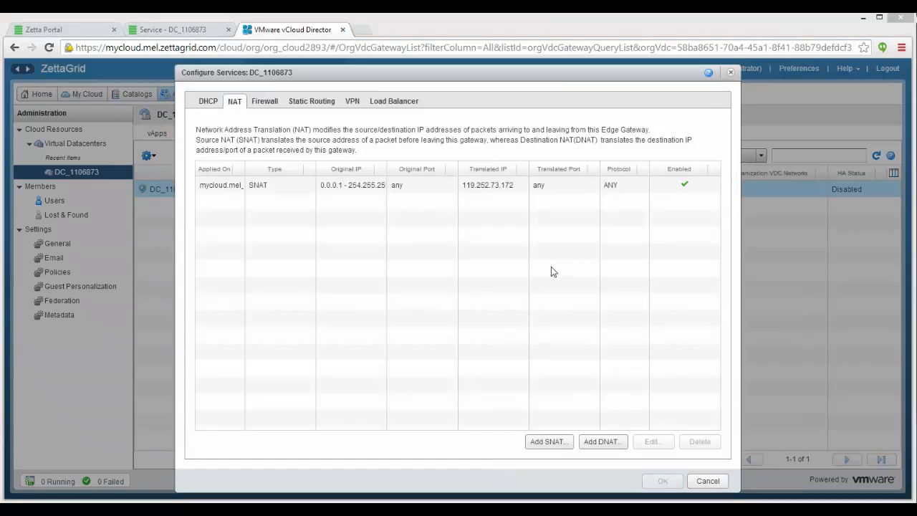
{"action": "left_click", "coordinate": [609, 443]}
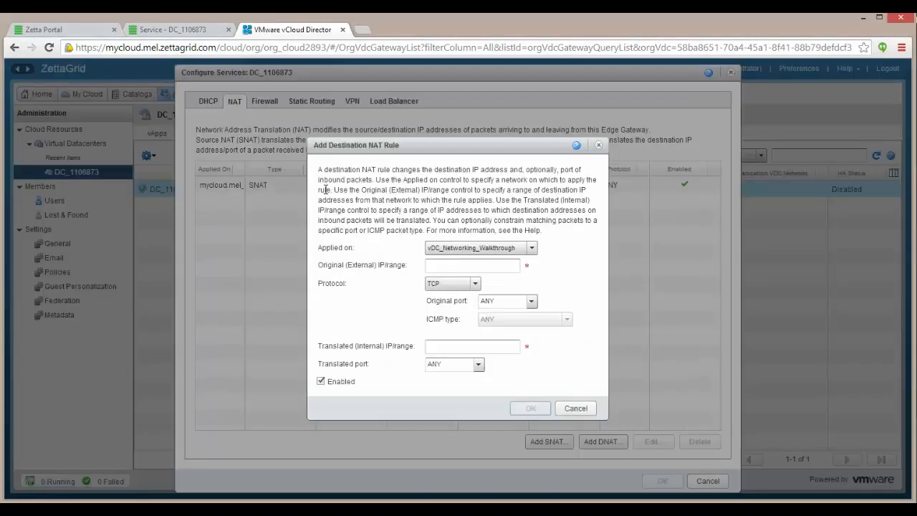
{"action": "left_click", "coordinate": [469, 248]}
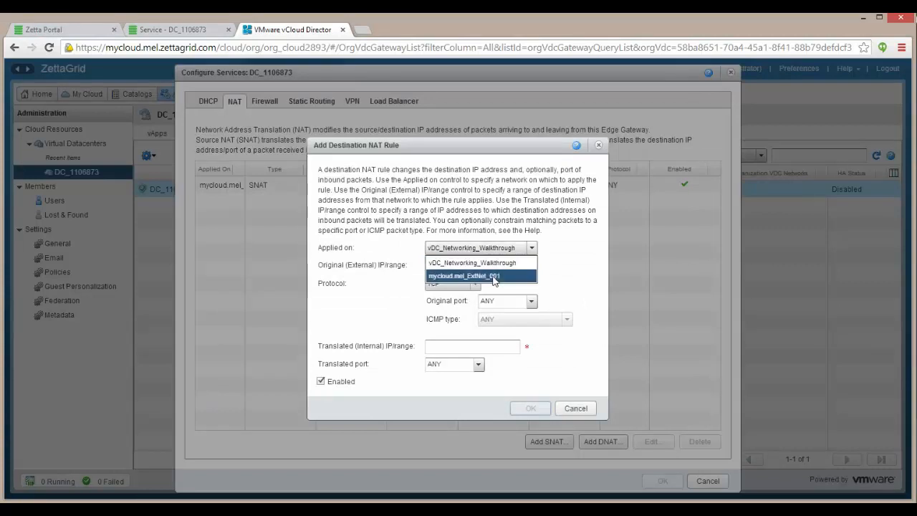
{"action": "left_click", "coordinate": [493, 276]}
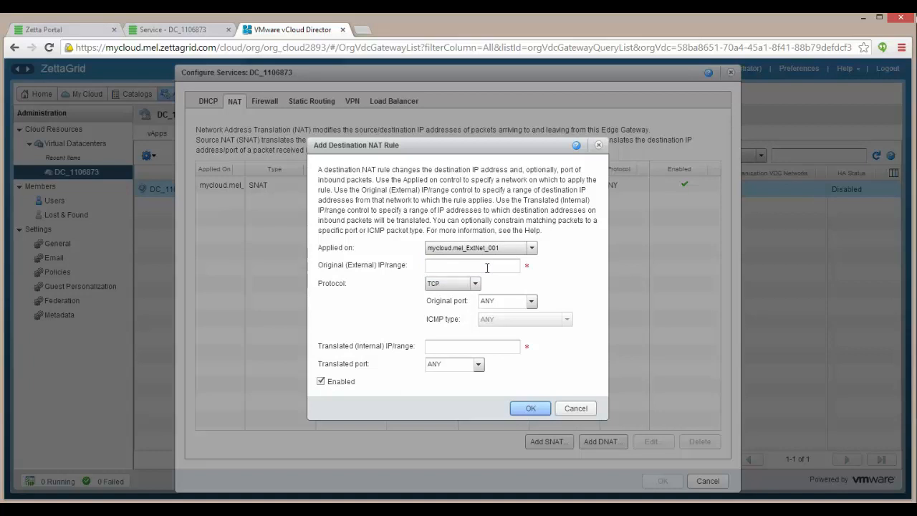
Enter the public IP 119.252.73.172 from the service details as the original address and the LAMP server's 10.10.10.50 as the translated address.
{"action": "left_click", "coordinate": [487, 267]}
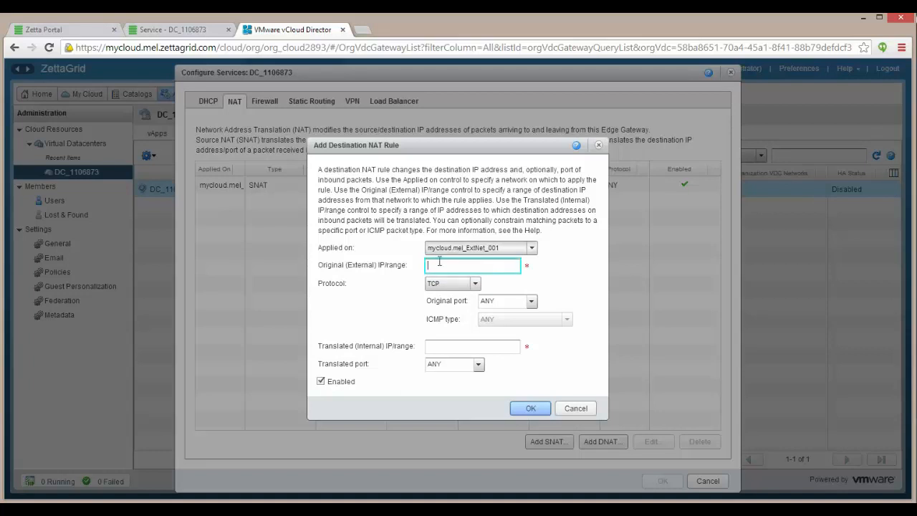
{"action": "left_click", "coordinate": [186, 30]}
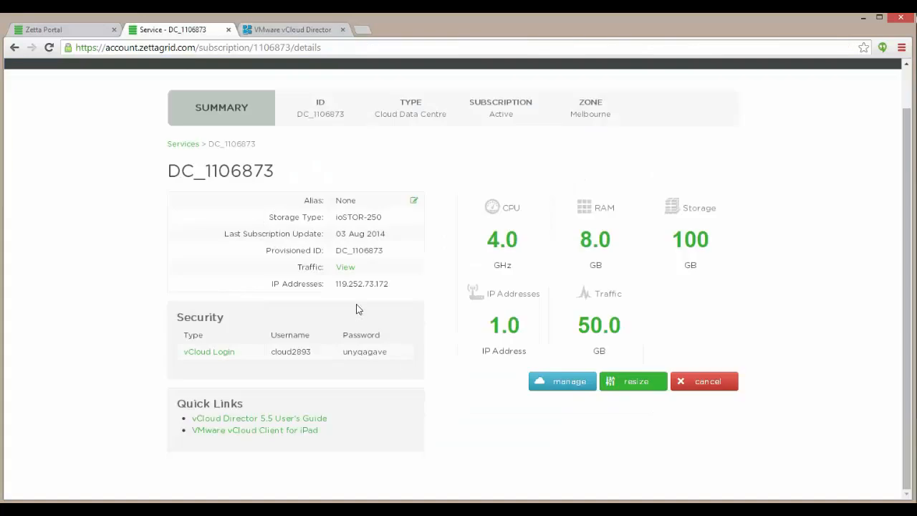
{"action": "left_click_drag", "start_coordinate": [388, 284], "coordinate": [335, 283]}
{"action": "key", "text": "ctrl+c"}
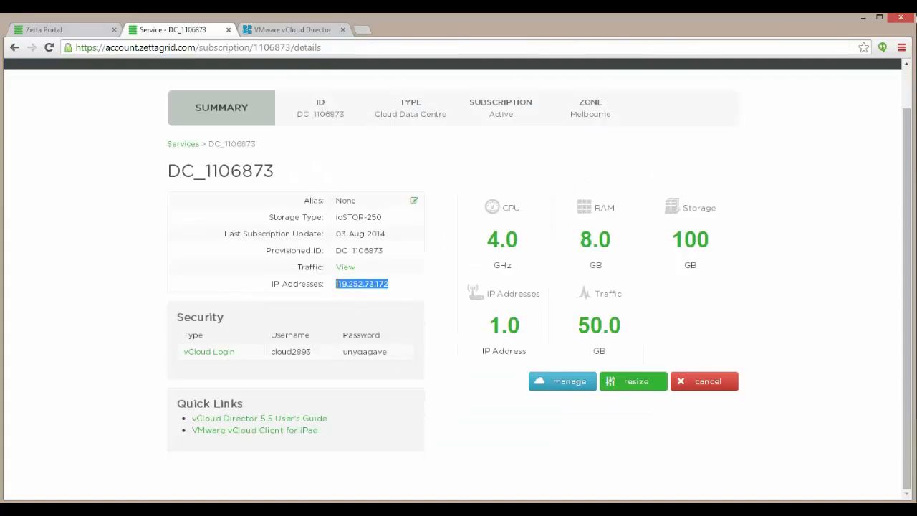
{"action": "left_click", "coordinate": [262, 31]}
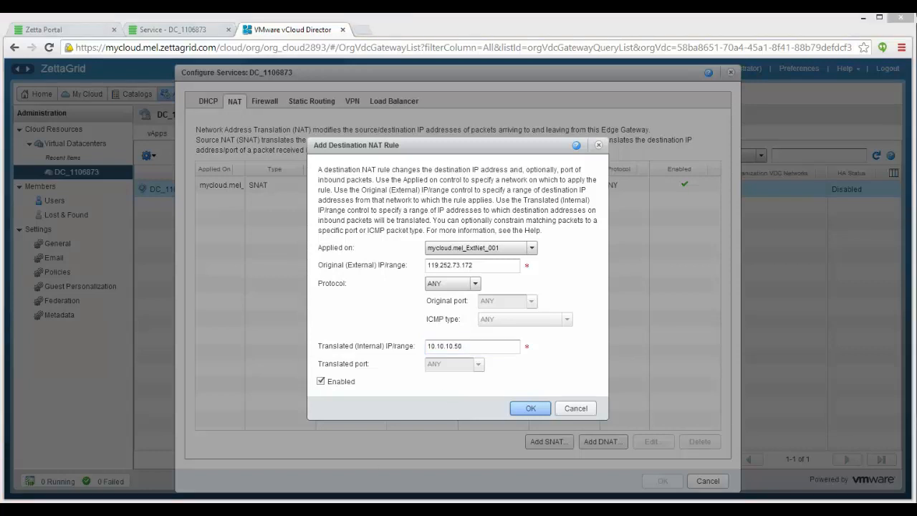
{"action": "key", "text": "alt+Tab"}
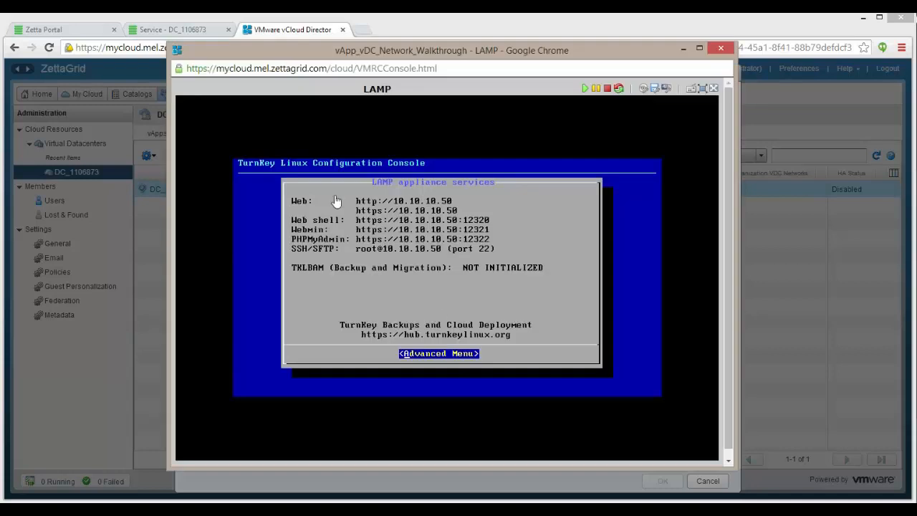
{"action": "left_click", "coordinate": [684, 49]}
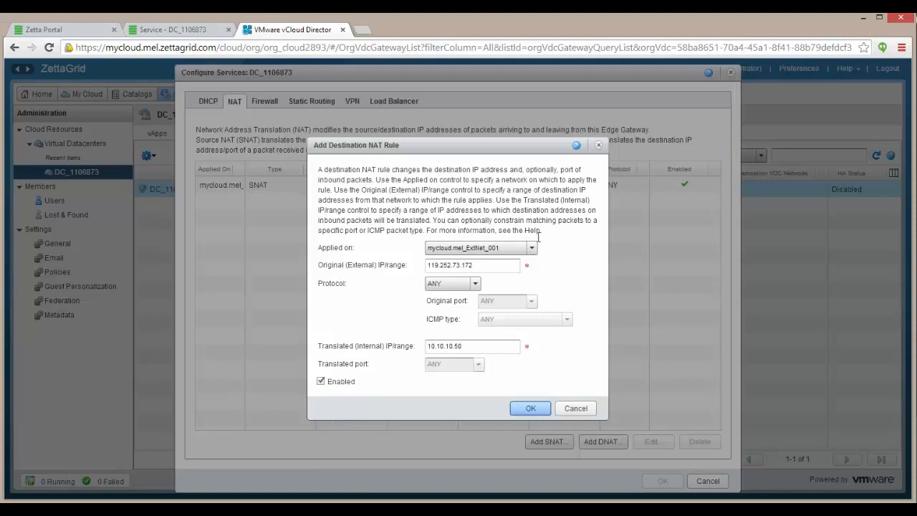
Set the DNAT rule to TCP with original and translated port 22, and apply it to the gateway.
{"action": "left_click", "coordinate": [476, 284]}
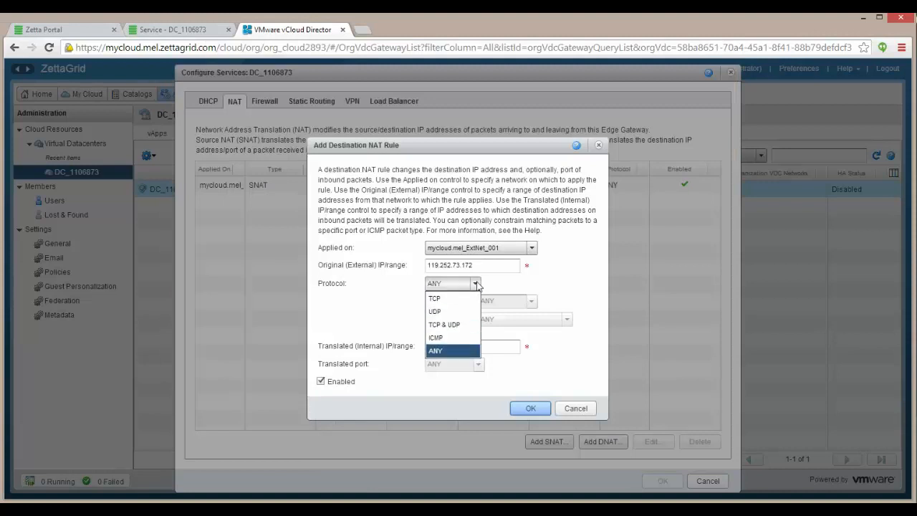
{"action": "left_click", "coordinate": [462, 298]}
{"action": "left_click", "coordinate": [531, 301]}
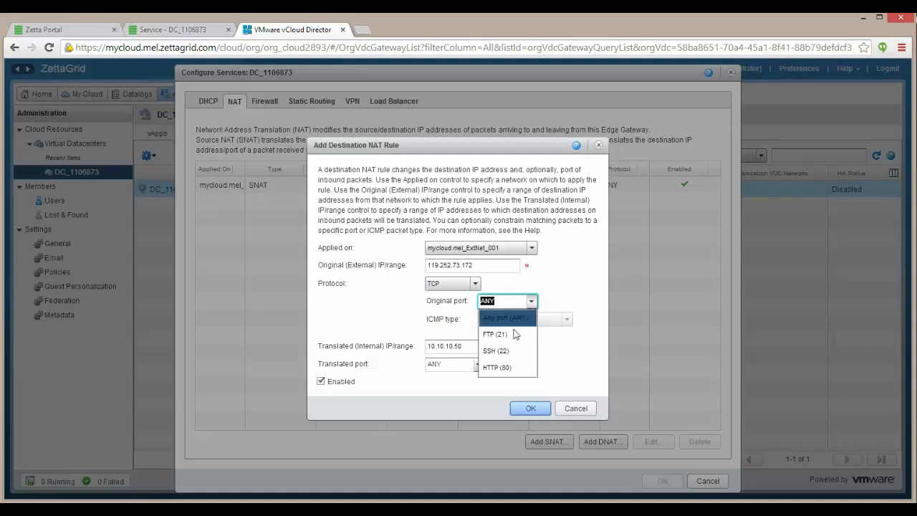
{"action": "left_click", "coordinate": [508, 353]}
{"action": "left_click", "coordinate": [477, 366]}
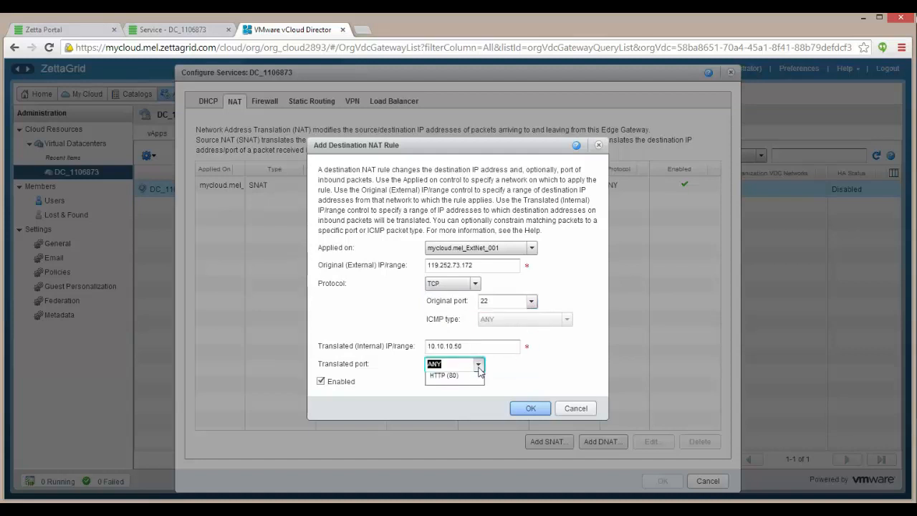
{"action": "left_click", "coordinate": [459, 413]}
{"action": "left_click", "coordinate": [530, 409]}
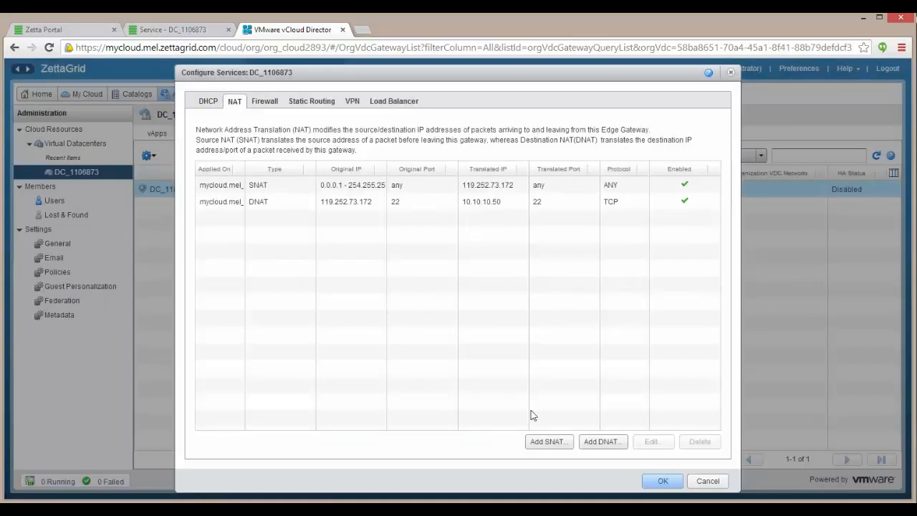
{"action": "left_click", "coordinate": [663, 480]}
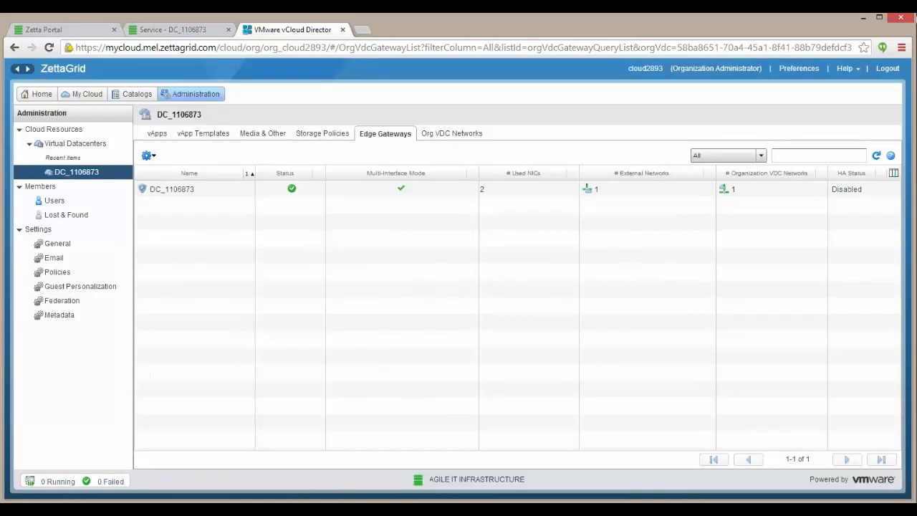
Switch to PuTTY and try to connect to 119.252.73.172, then minimize the session window.
{"action": "key", "text": "ctrl+v"}
{"action": "key", "text": "Return"}
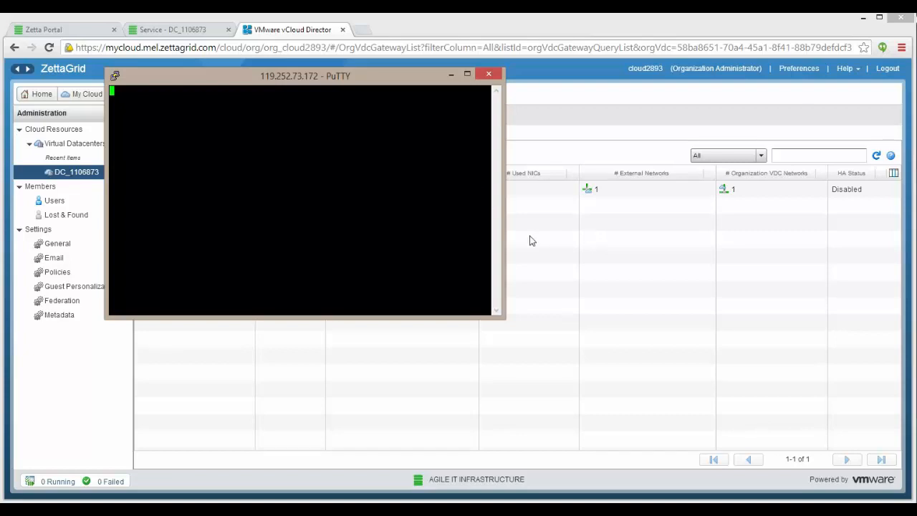
{"action": "left_click", "coordinate": [451, 74]}
In the edge gateway's firewall services, start a new rule named SSH_In with source ANY.
{"action": "right_click", "coordinate": [183, 189]}
{"action": "left_click", "coordinate": [243, 209]}
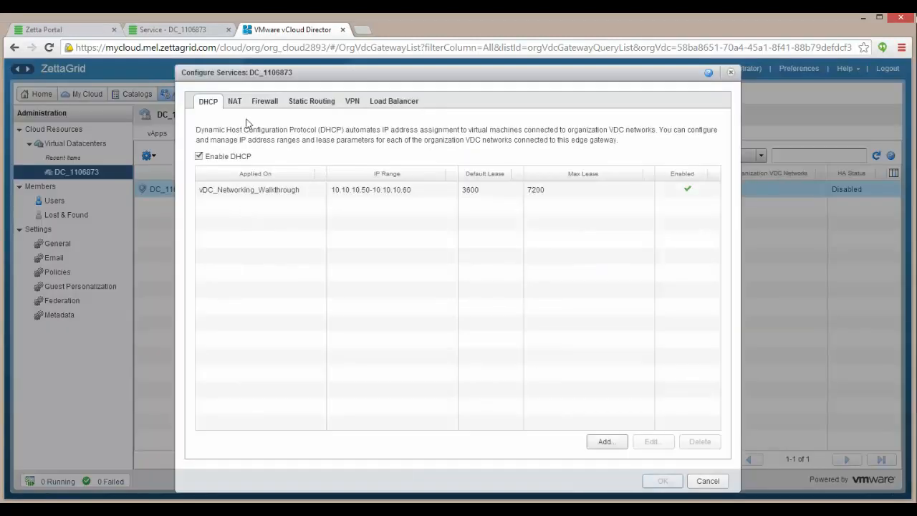
{"action": "left_click", "coordinate": [257, 104]}
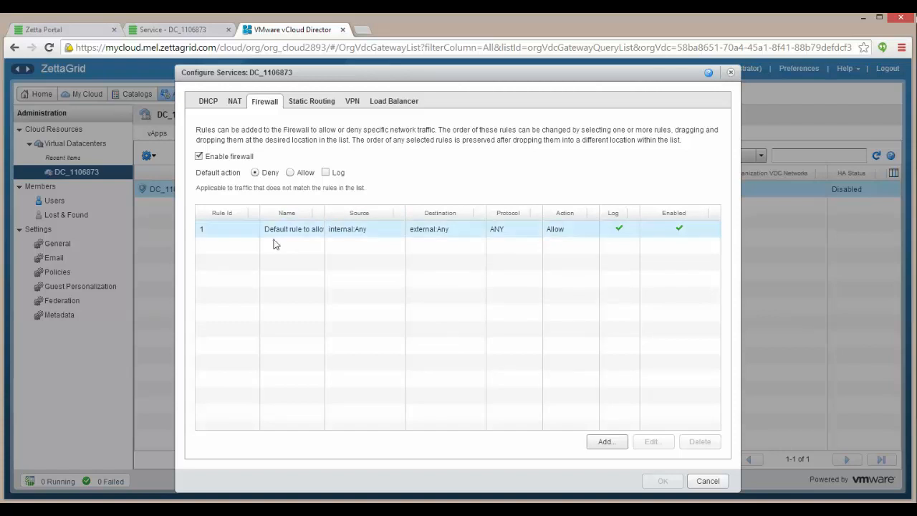
{"action": "left_click", "coordinate": [606, 442]}
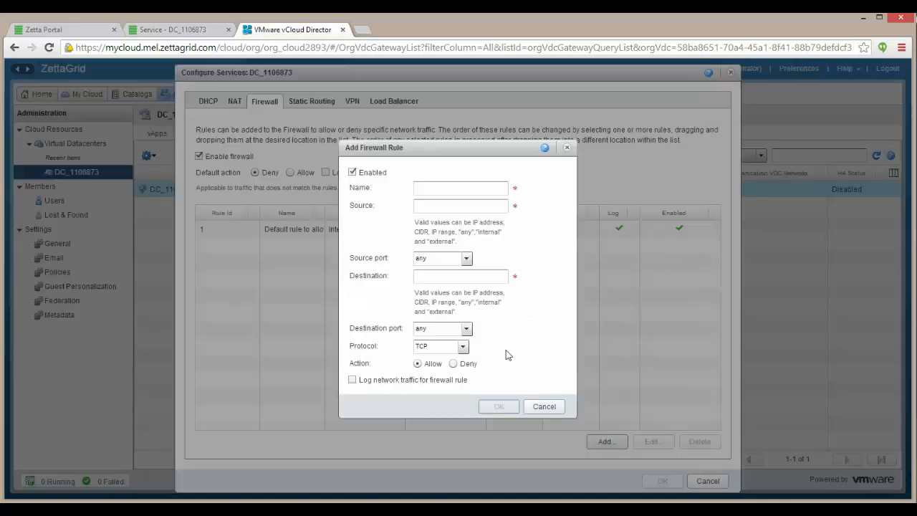
{"action": "left_click", "coordinate": [442, 188]}
{"action": "type", "text": "SS"}
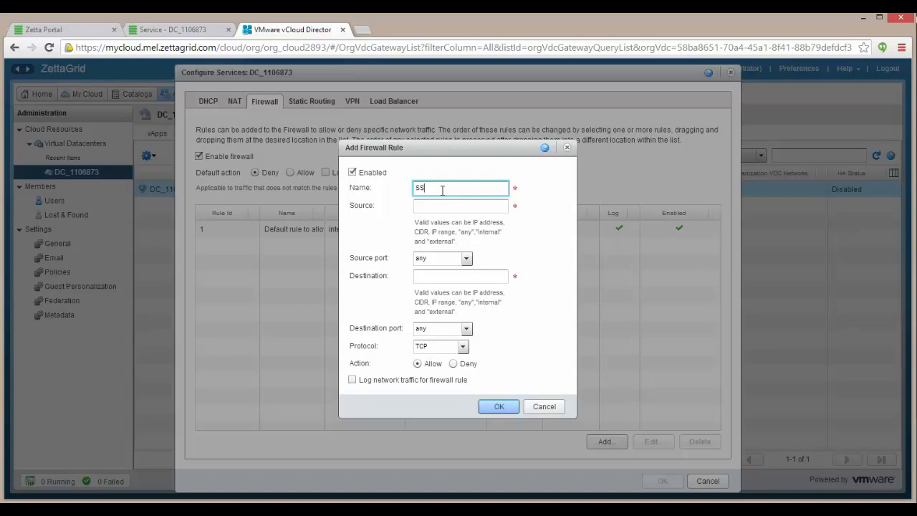
{"action": "type", "text": "H_inb"}
{"action": "left_click", "coordinate": [468, 207]}
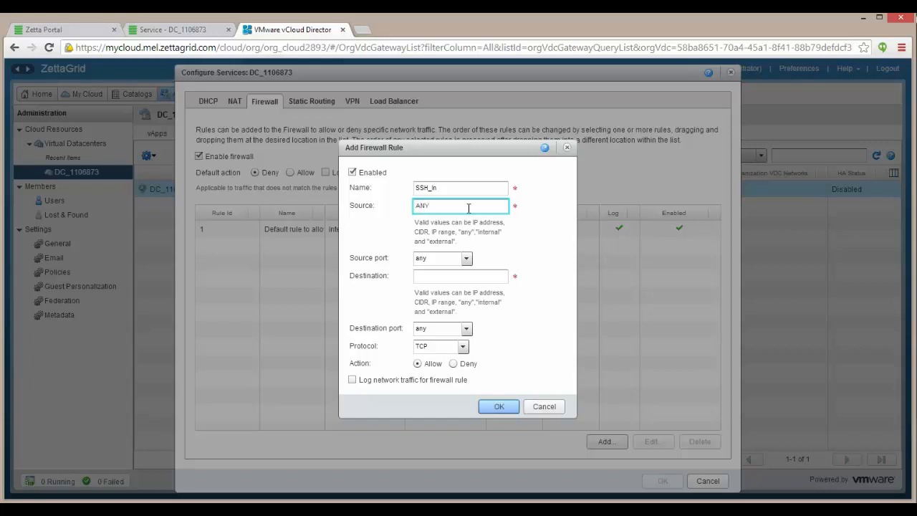
Set the SSH_In rule's source port to SSH (22).
{"action": "left_click", "coordinate": [442, 259]}
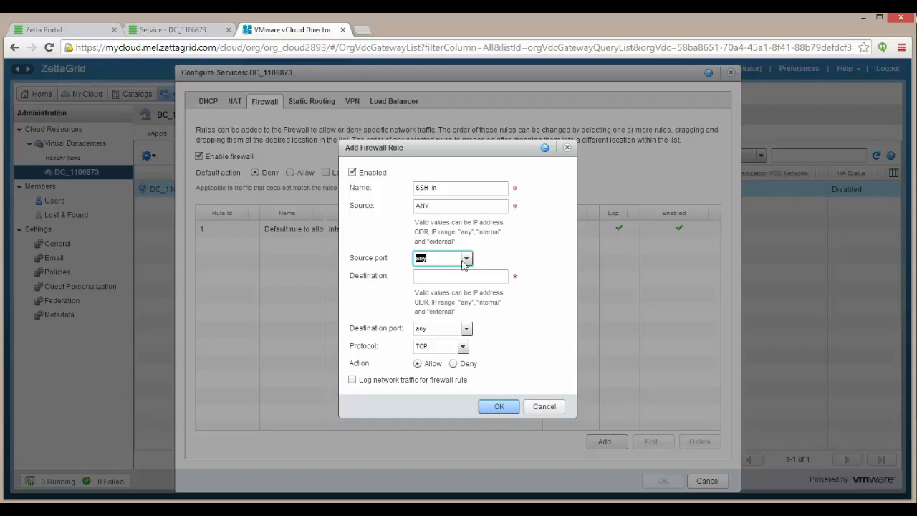
{"action": "left_click", "coordinate": [465, 258]}
{"action": "left_click", "coordinate": [447, 307]}
Set the SSH_In rule's destination to 119.252.73.172, its destination port to 22 and its source port to any.
{"action": "left_click", "coordinate": [443, 279]}
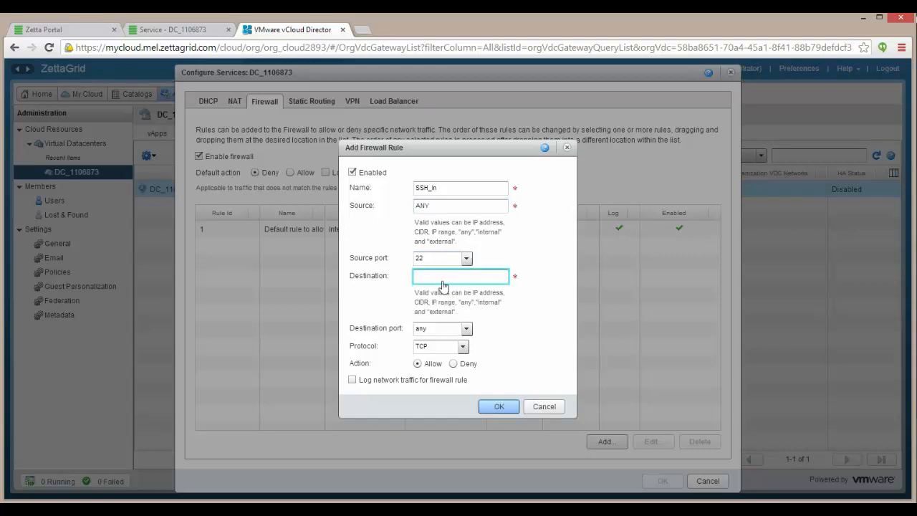
{"action": "type", "text": "119.252.73.172"}
{"action": "left_click", "coordinate": [465, 328]}
{"action": "left_click", "coordinate": [459, 379]}
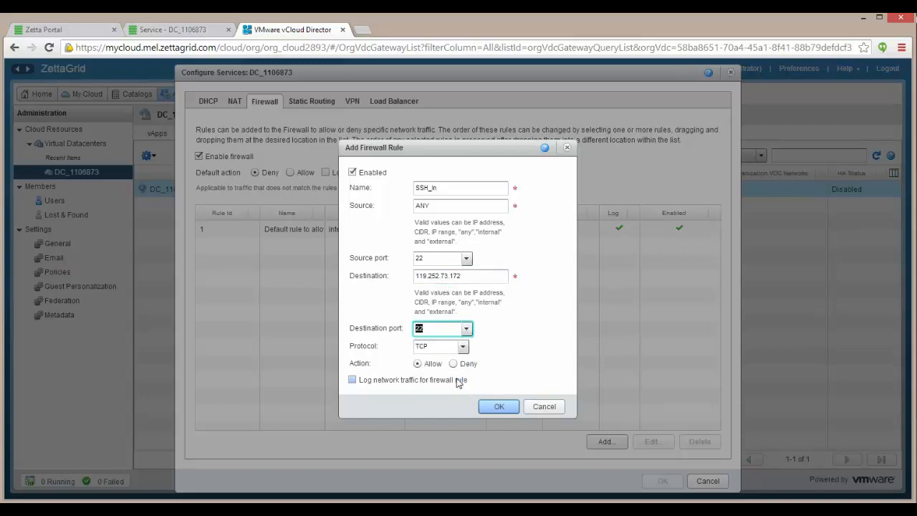
{"action": "left_click", "coordinate": [466, 258]}
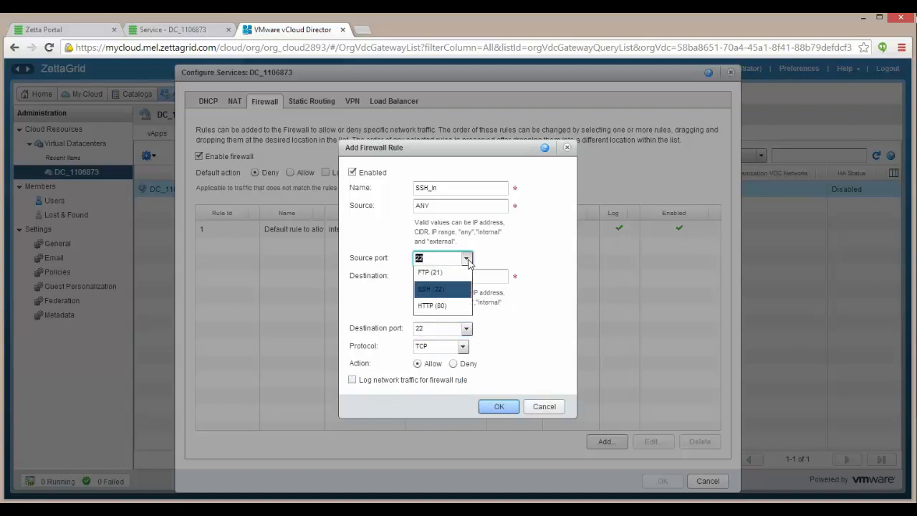
{"action": "left_click", "coordinate": [454, 275]}
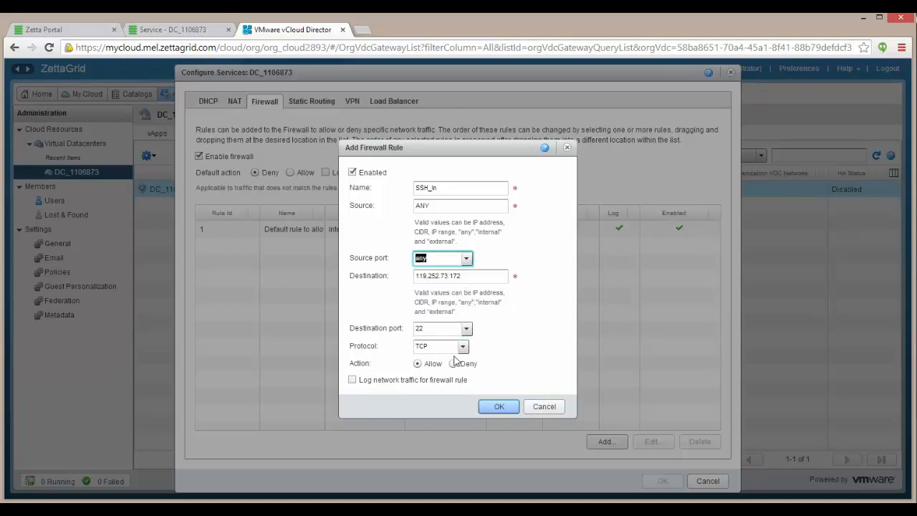
Save the SSH_In rule, placing it above the default rule, and apply the firewall changes.
{"action": "left_click", "coordinate": [498, 406]}
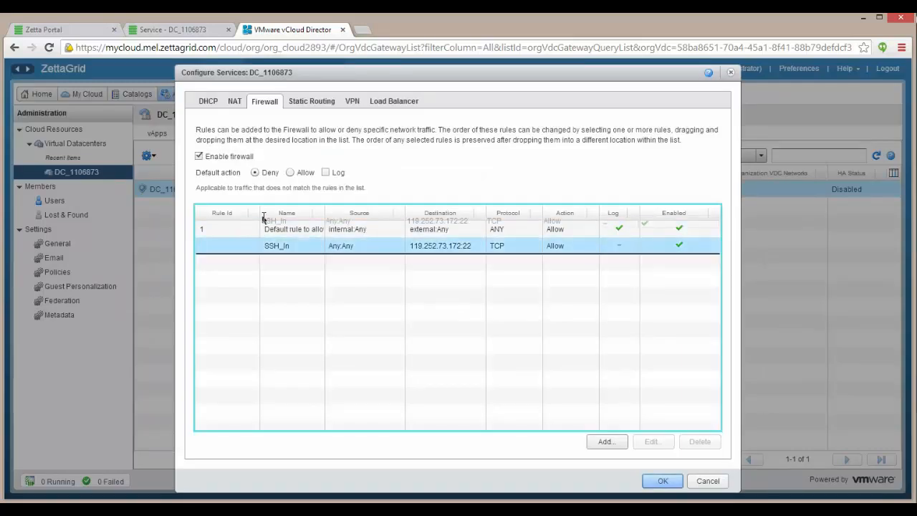
{"action": "left_click_drag", "start_coordinate": [205, 228], "coordinate": [205, 264]}
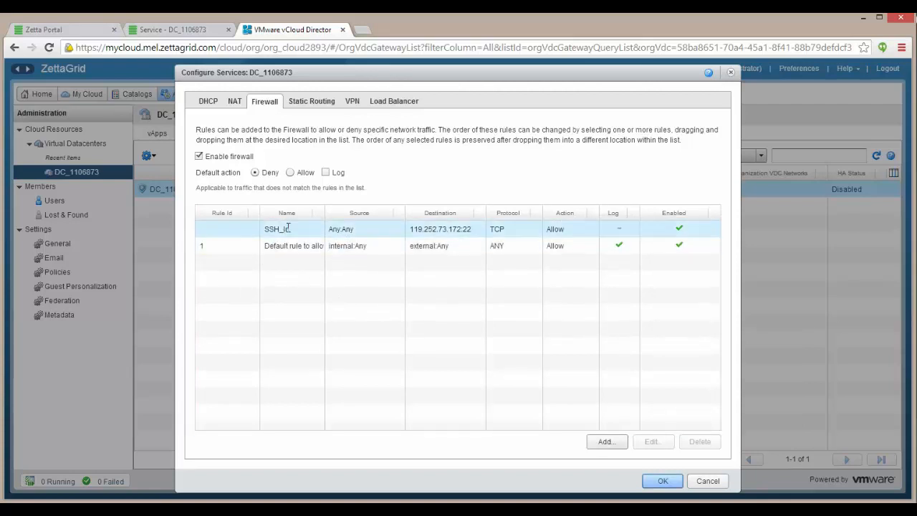
{"action": "left_click", "coordinate": [662, 481]}
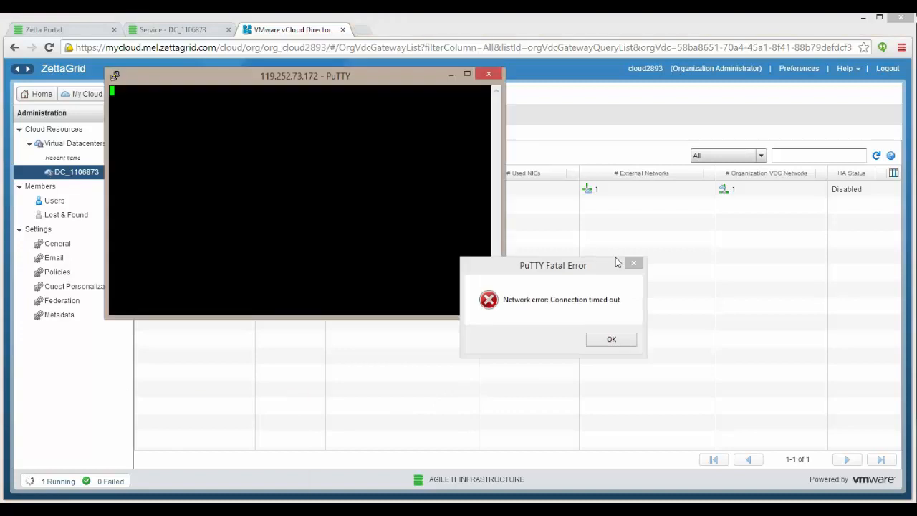
Dismiss the PuTTY error, reposition the terminal window and restart the SSH session.
{"action": "left_click", "coordinate": [611, 339]}
{"action": "left_click_drag", "start_coordinate": [307, 81], "coordinate": [453, 215]}
{"action": "left_click", "coordinate": [259, 209]}
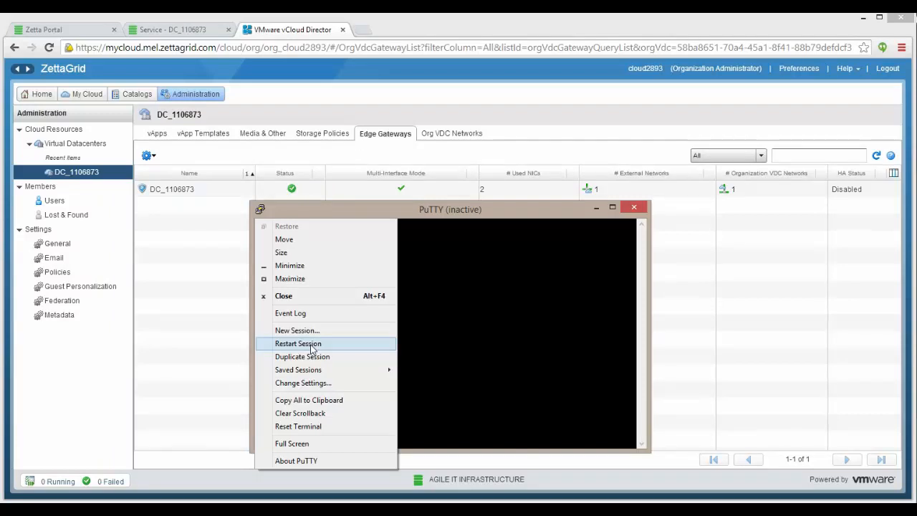
{"action": "left_click", "coordinate": [311, 347]}
Log in to the LAMP server as root, entering the account password.
{"action": "left_click", "coordinate": [522, 377]}
{"action": "type", "text": "root"}
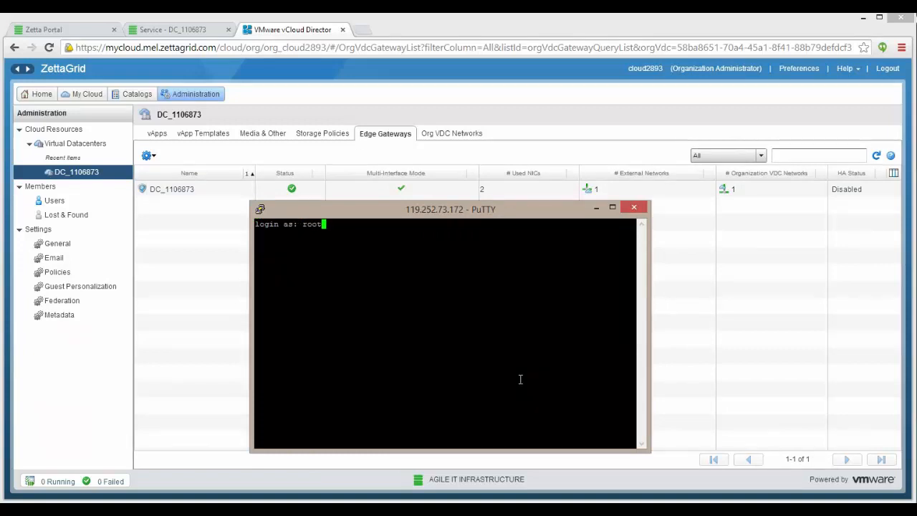
{"action": "key", "text": "Return"}
{"action": "key", "text": "Return"}
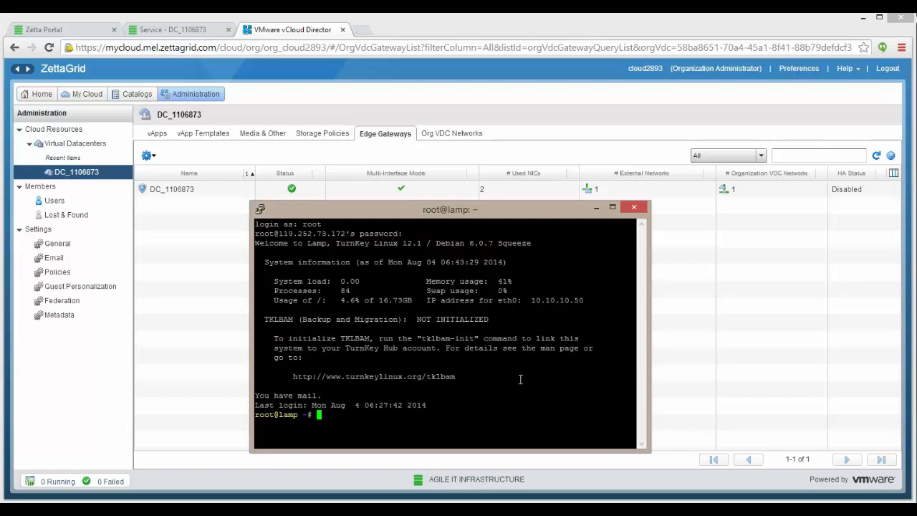
Minimise the terminal and start a destination NAT rule in the DC_1106873 edge gateway services, applied on mycloud.mel_ExtNet_001.
{"action": "left_click", "coordinate": [596, 207]}
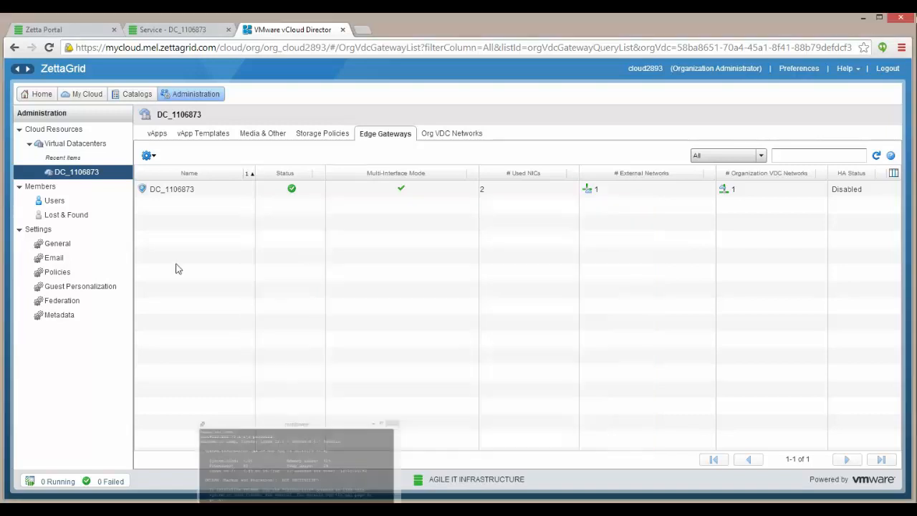
{"action": "right_click", "coordinate": [185, 195]}
{"action": "left_click", "coordinate": [216, 213]}
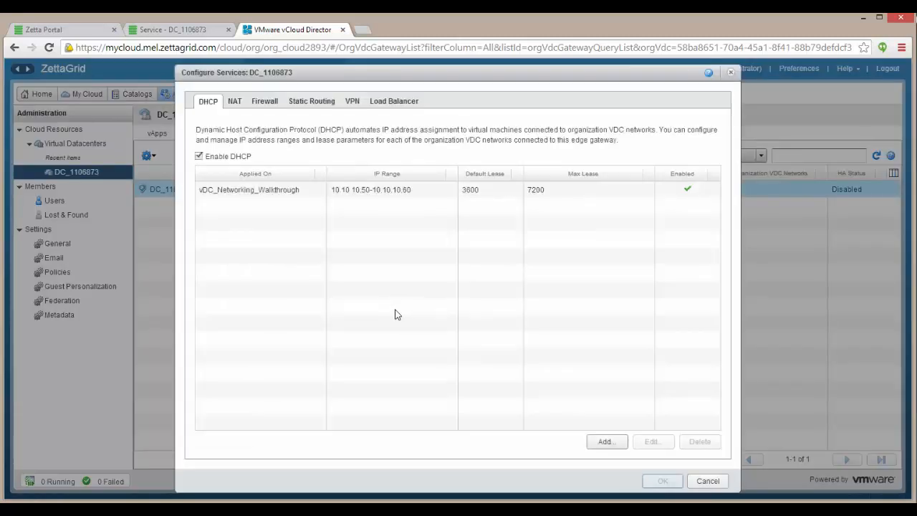
{"action": "left_click", "coordinate": [235, 102]}
{"action": "right_click", "coordinate": [356, 244]}
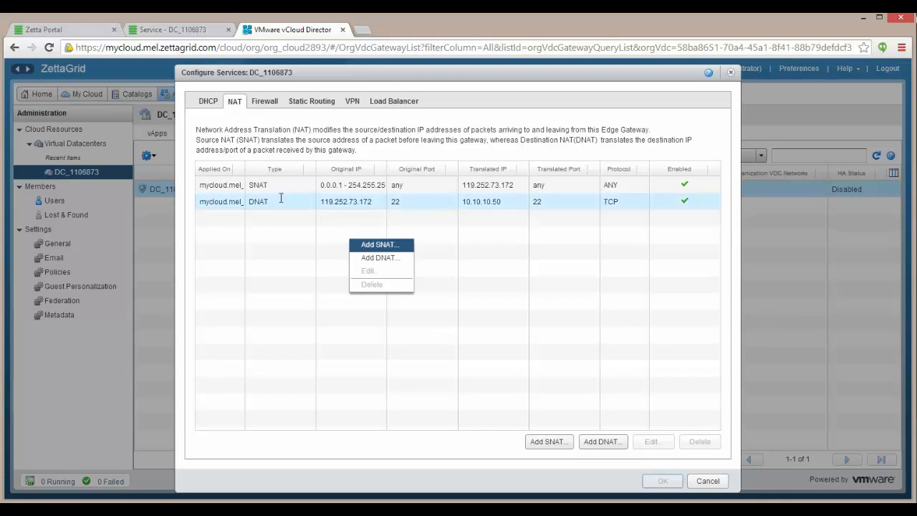
{"action": "left_click", "coordinate": [379, 257]}
{"action": "left_click", "coordinate": [496, 249]}
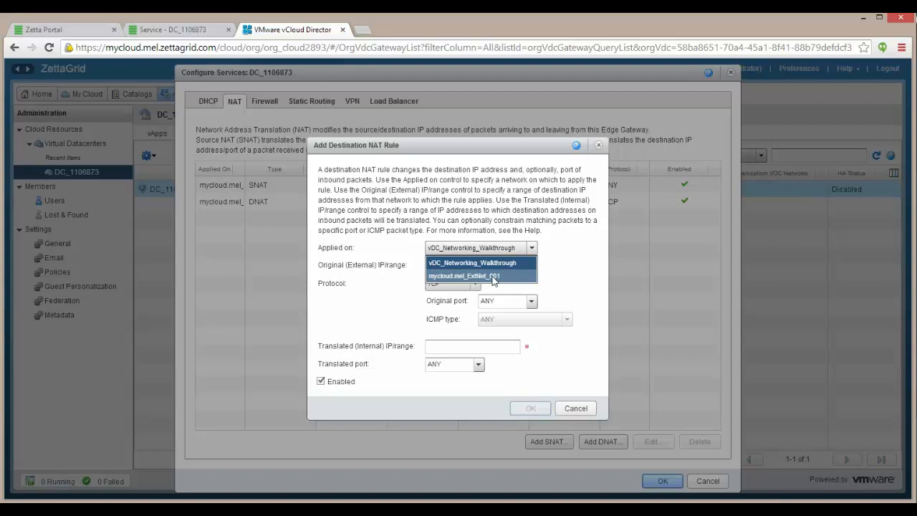
{"action": "left_click", "coordinate": [493, 276]}
Set the NAT rule's protocol to TCP, original port to 80 and original external IP to 119.252.73.172.
{"action": "left_click", "coordinate": [475, 284]}
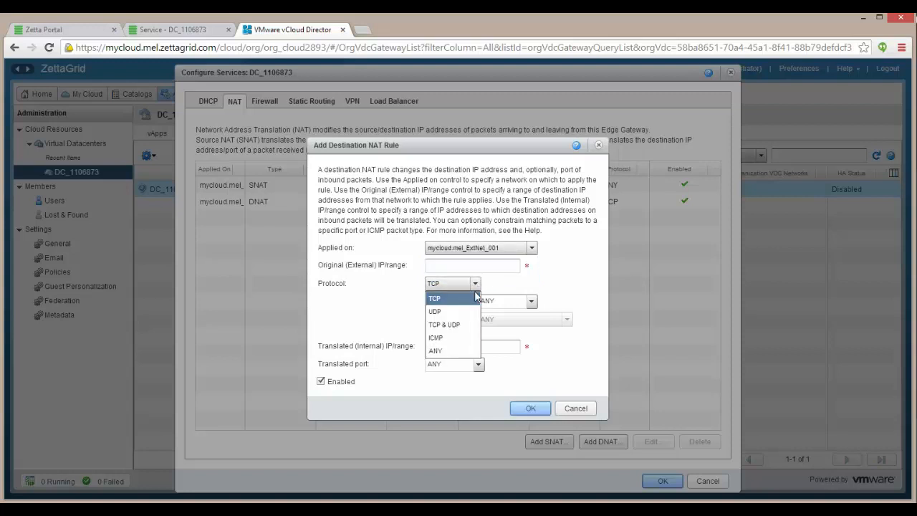
{"action": "left_click", "coordinate": [469, 298]}
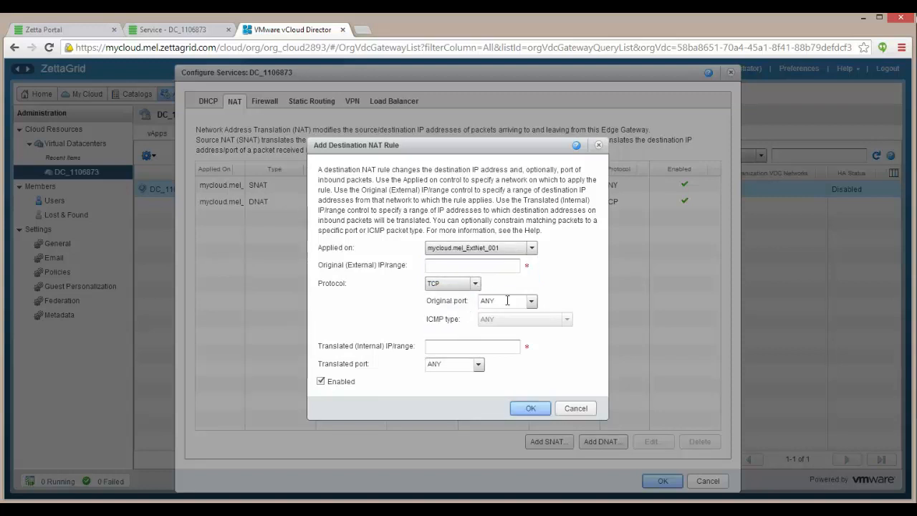
{"action": "left_click", "coordinate": [532, 302]}
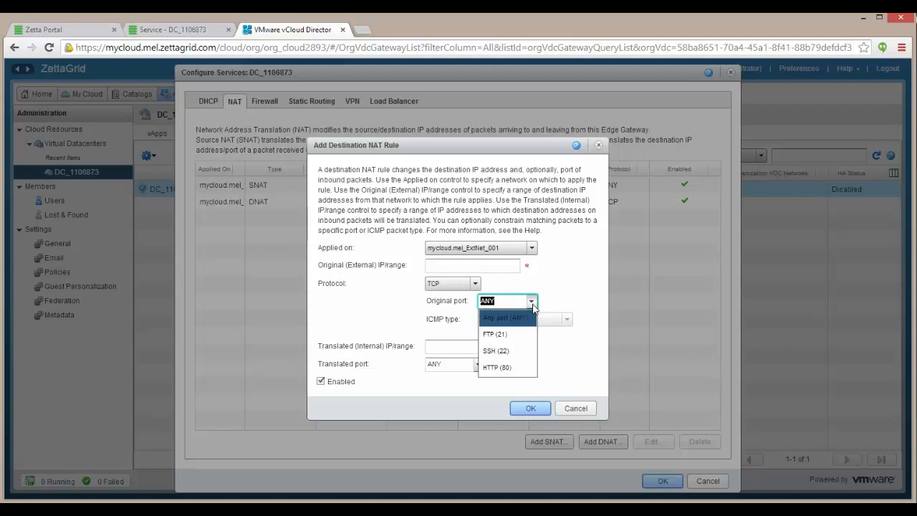
{"action": "left_click", "coordinate": [526, 372]}
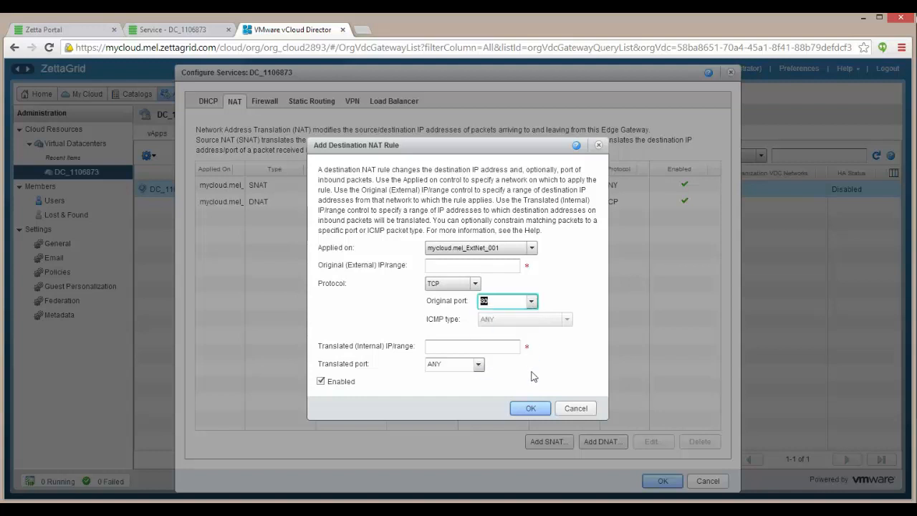
{"action": "left_click", "coordinate": [484, 345]}
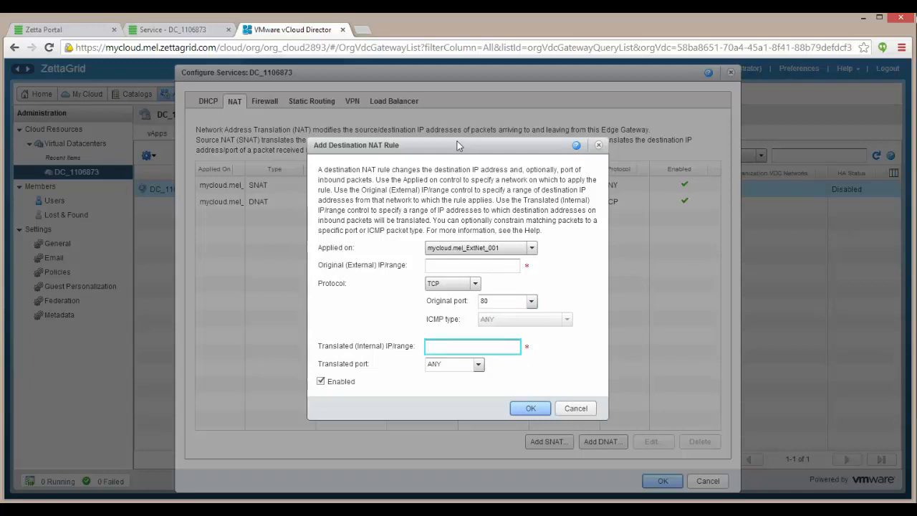
{"action": "left_click", "coordinate": [461, 265]}
{"action": "type", "text": "119.252.73.172"}
Set the translated internal IP to 10.10.10.50 and translated port to 80, and save the NAT rule.
{"action": "left_click", "coordinate": [464, 347]}
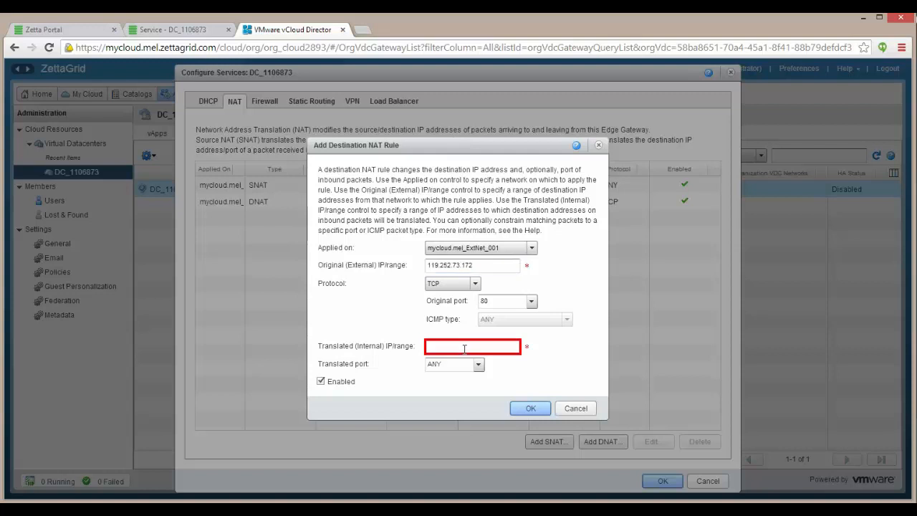
{"action": "type", "text": "10.10.10.50"}
{"action": "left_click", "coordinate": [478, 364]}
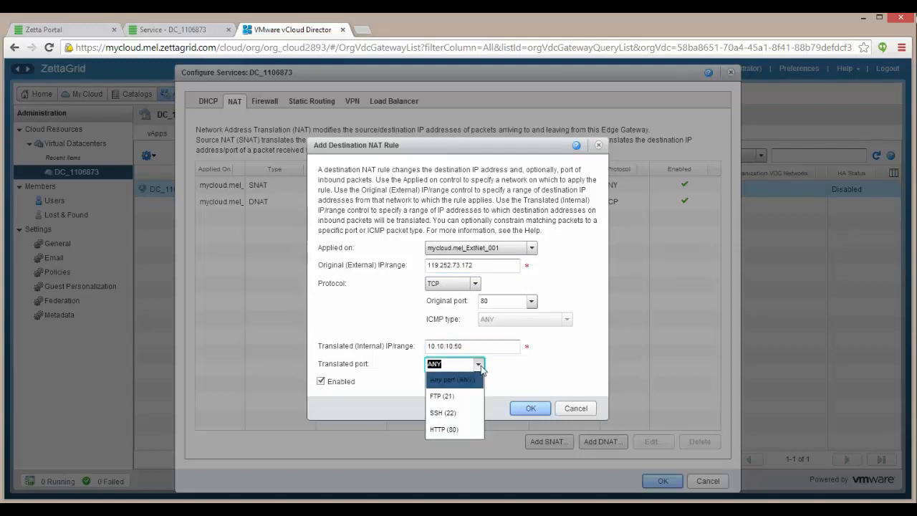
{"action": "left_click", "coordinate": [465, 430]}
{"action": "left_click", "coordinate": [530, 408]}
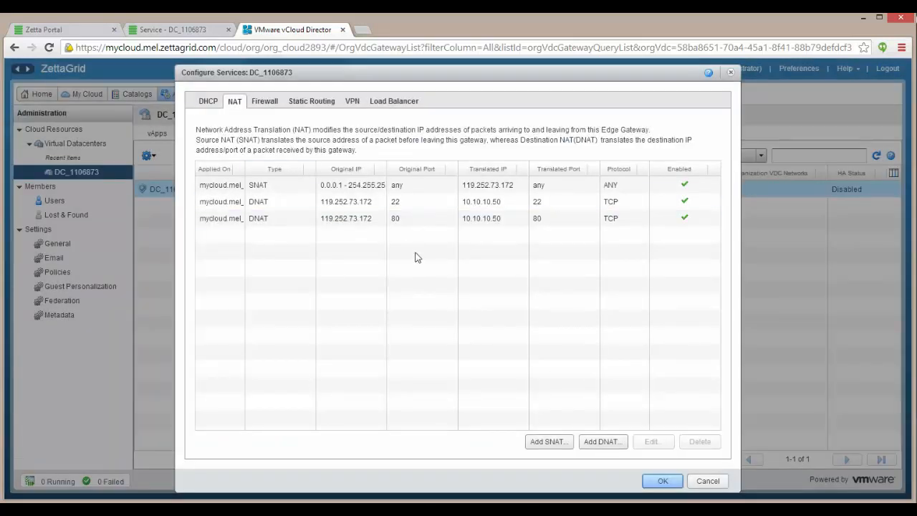
Add a firewall rule named HTTP_IN with its source set to ANY.
{"action": "left_click", "coordinate": [259, 100]}
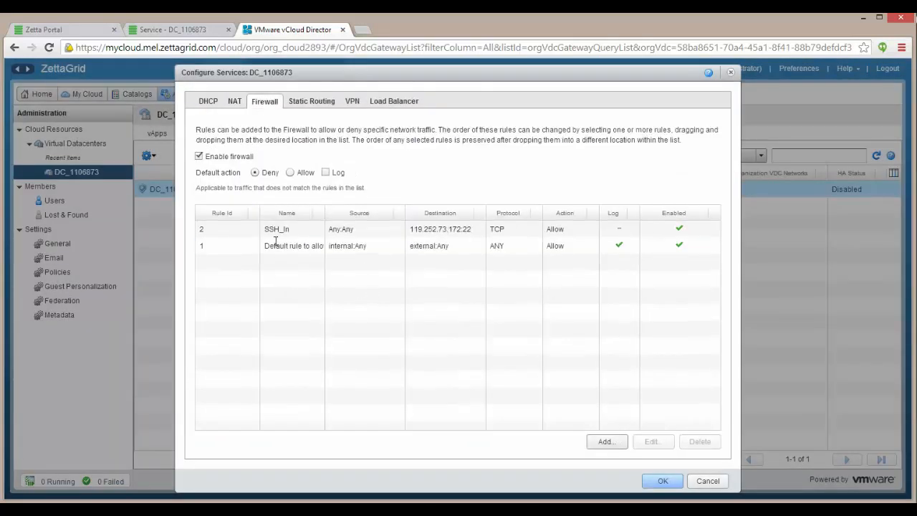
{"action": "right_click", "coordinate": [398, 330]}
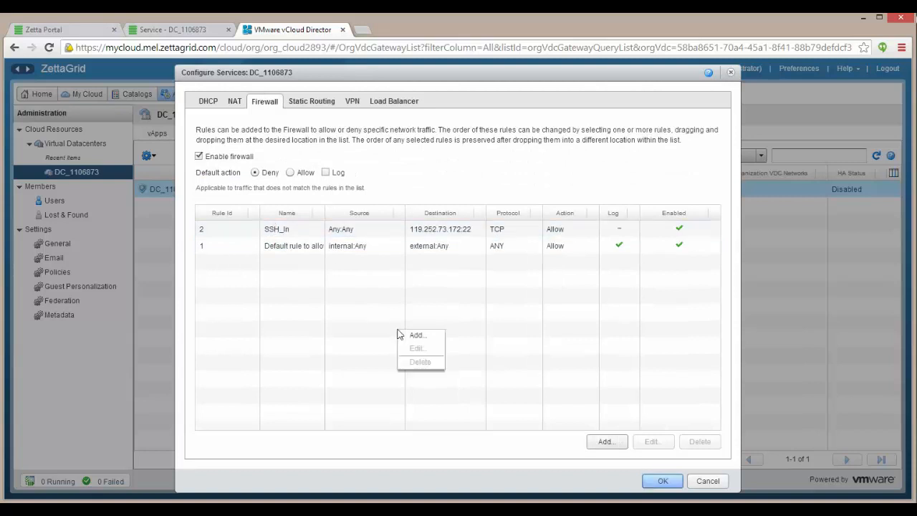
{"action": "left_click", "coordinate": [414, 337]}
{"action": "left_click", "coordinate": [438, 184]}
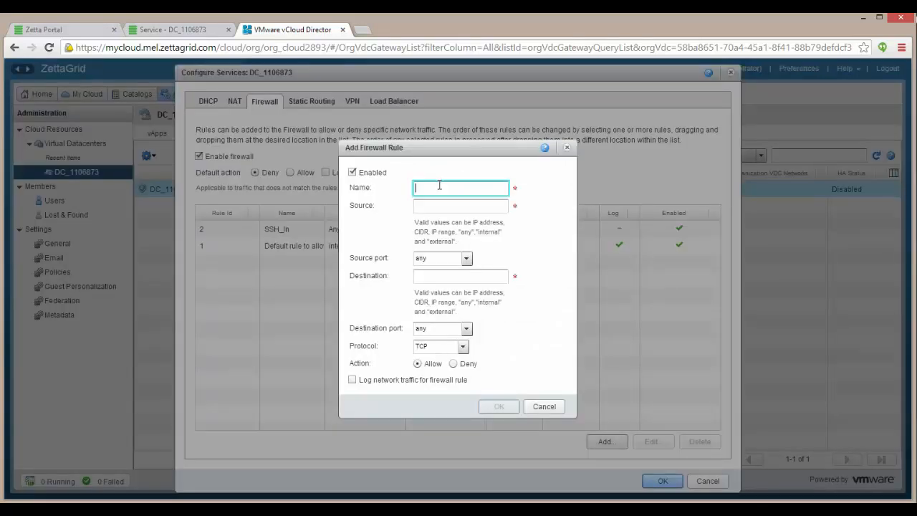
{"action": "type", "text": "HTTPS"}
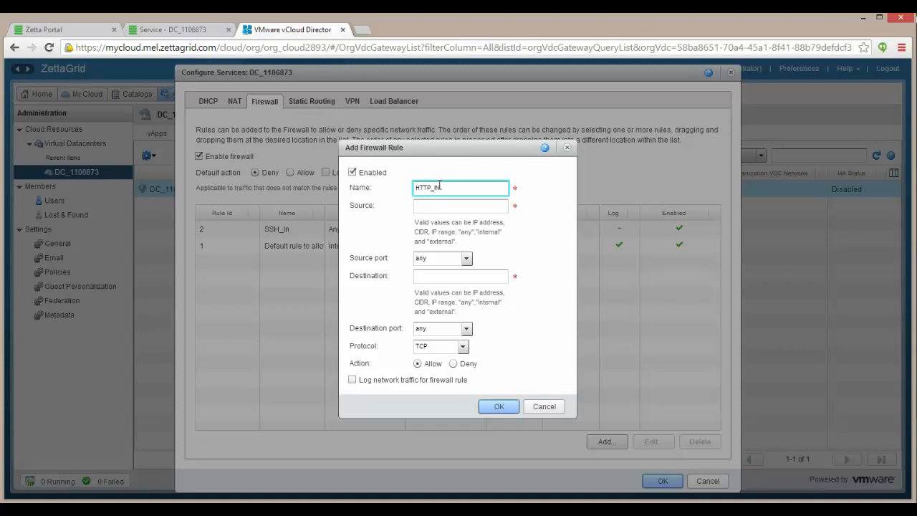
{"action": "left_click", "coordinate": [457, 206]}
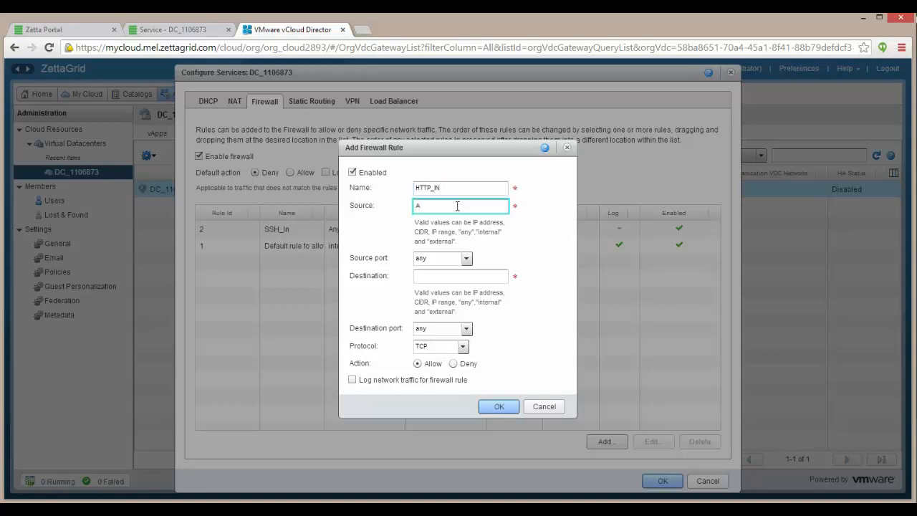
Set the HTTP_IN rule's destination to 119.252.73.172 and its destination port to 80.
{"action": "left_click", "coordinate": [451, 276]}
{"action": "type", "text": "119.252.73.172"}
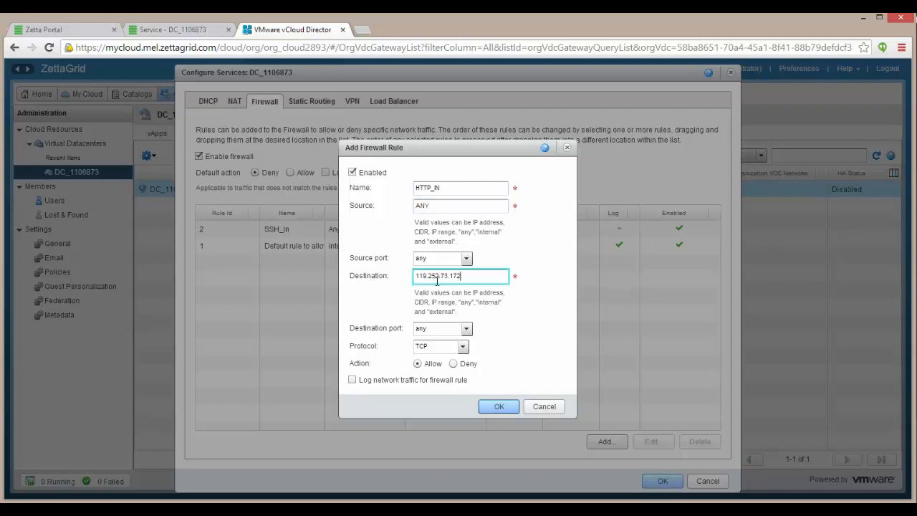
{"action": "left_click", "coordinate": [467, 329]}
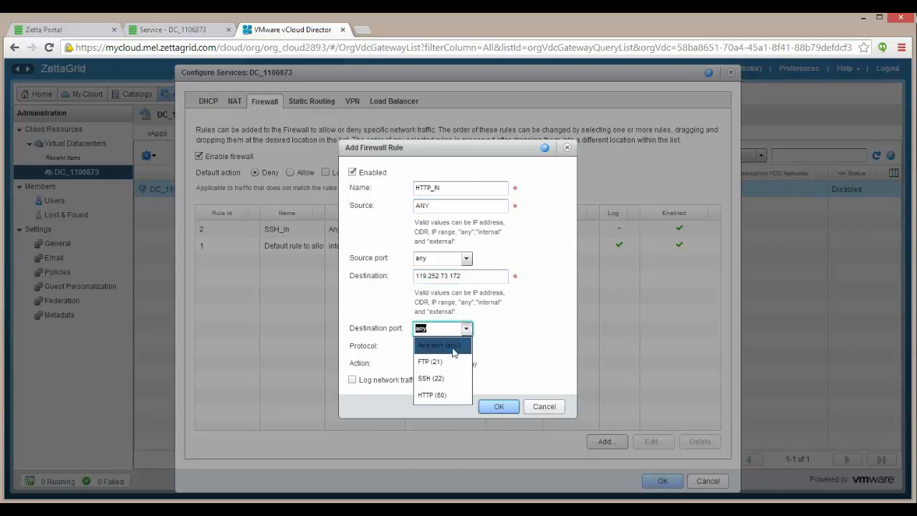
{"action": "left_click", "coordinate": [444, 394]}
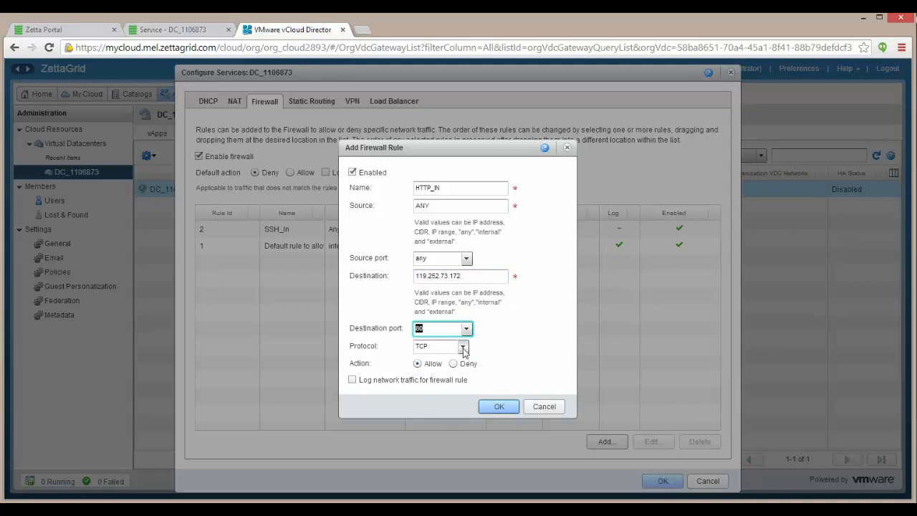
Save the HTTP_IN rule, move it above the default rule and apply the gateway service changes.
{"action": "left_click", "coordinate": [496, 407]}
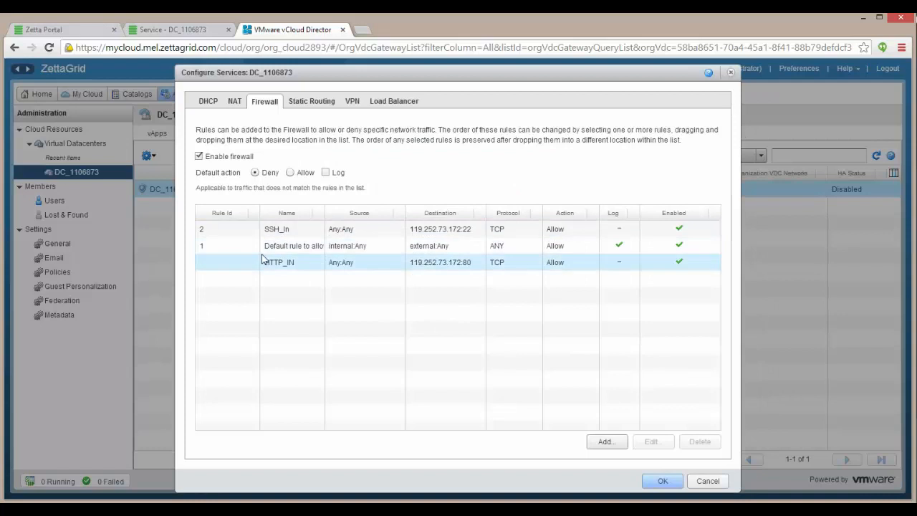
{"action": "left_click_drag", "start_coordinate": [201, 260], "coordinate": [205, 303]}
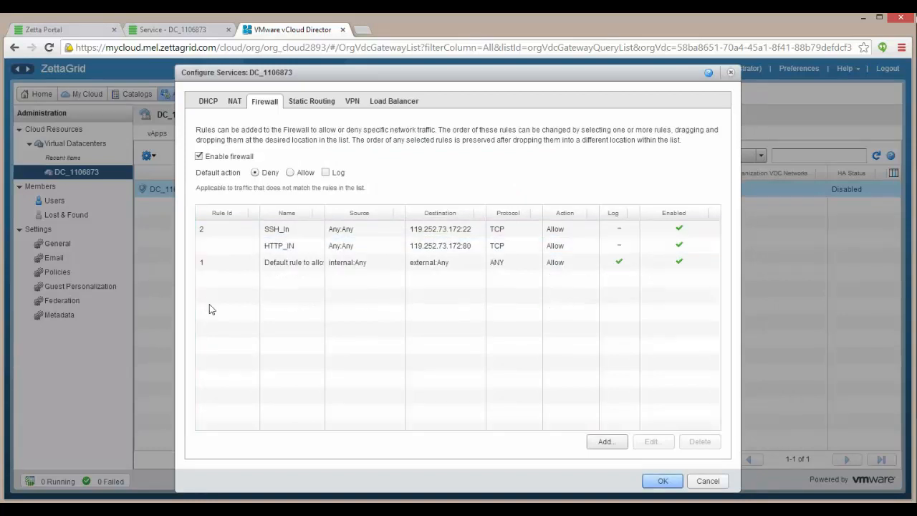
{"action": "left_click", "coordinate": [659, 481]}
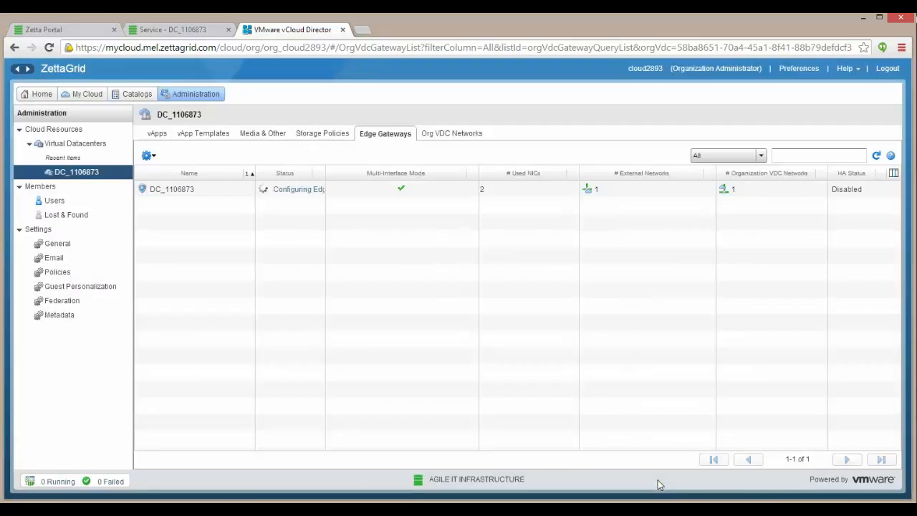
Load 119.252.73.172 in a new browser tab and try to open the LAMP server's Web Shell.
{"action": "left_click", "coordinate": [361, 29]}
{"action": "type", "text": "119.252.73.172"}
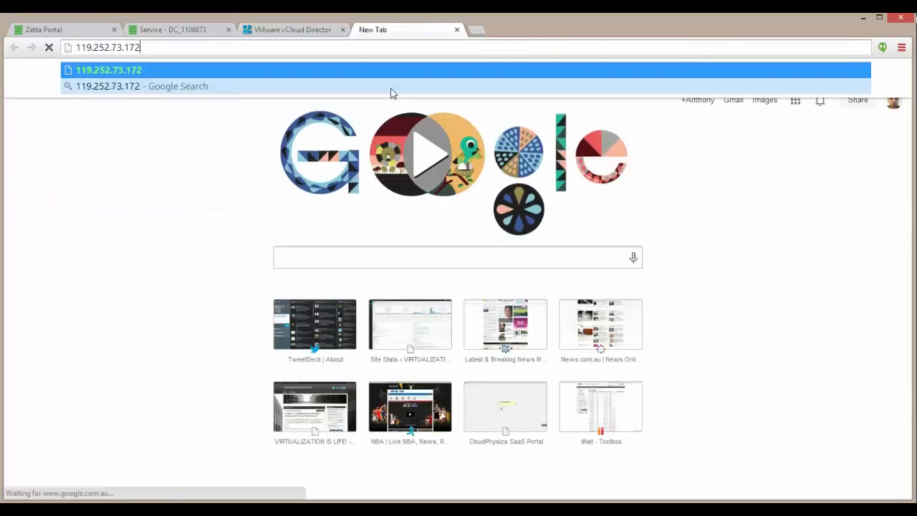
{"action": "key", "text": "Return"}
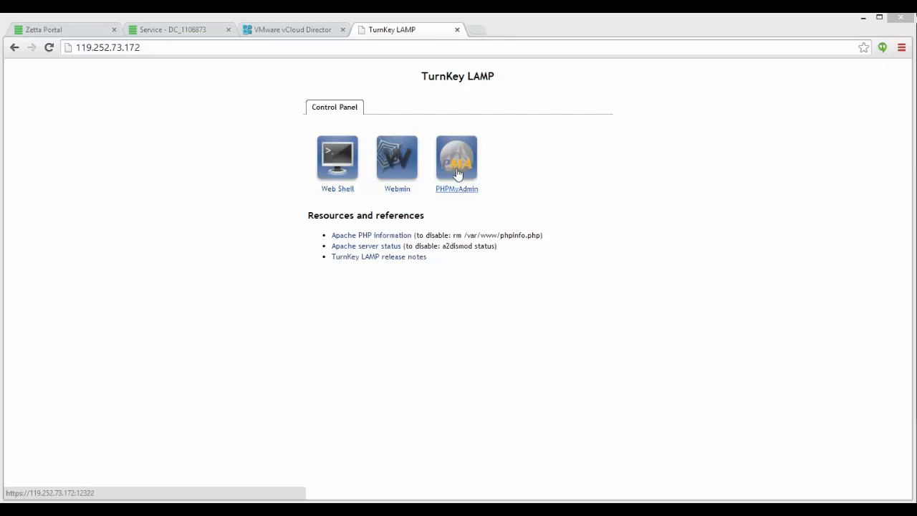
{"action": "left_click", "coordinate": [333, 164]}
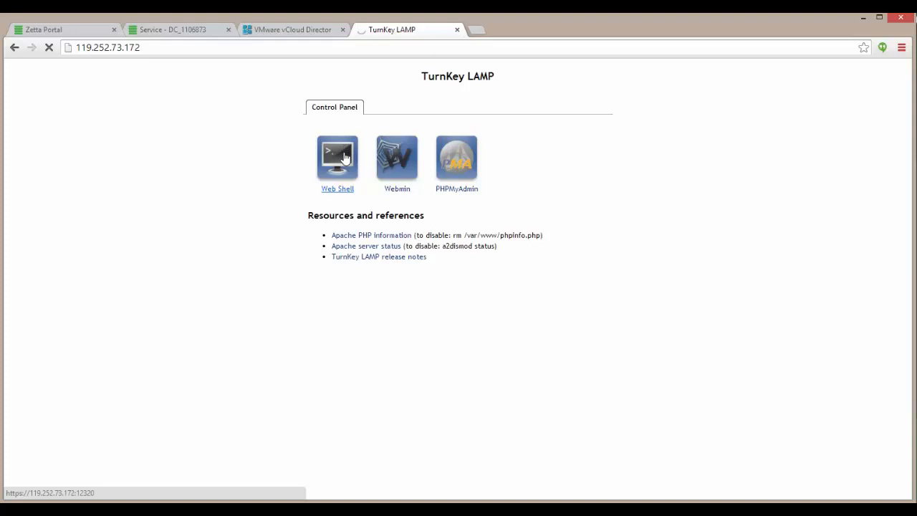
Return to vCloud Director and start another destination NAT rule on the DC_1106873 edge gateway, applied on mycloud.mel_ExtNet_001.
{"action": "left_click", "coordinate": [291, 31]}
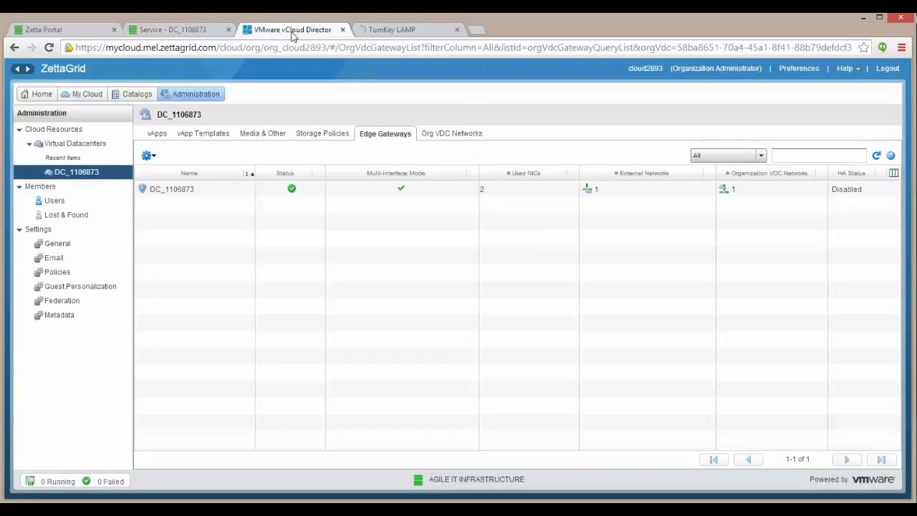
{"action": "right_click", "coordinate": [196, 190]}
{"action": "left_click", "coordinate": [215, 214]}
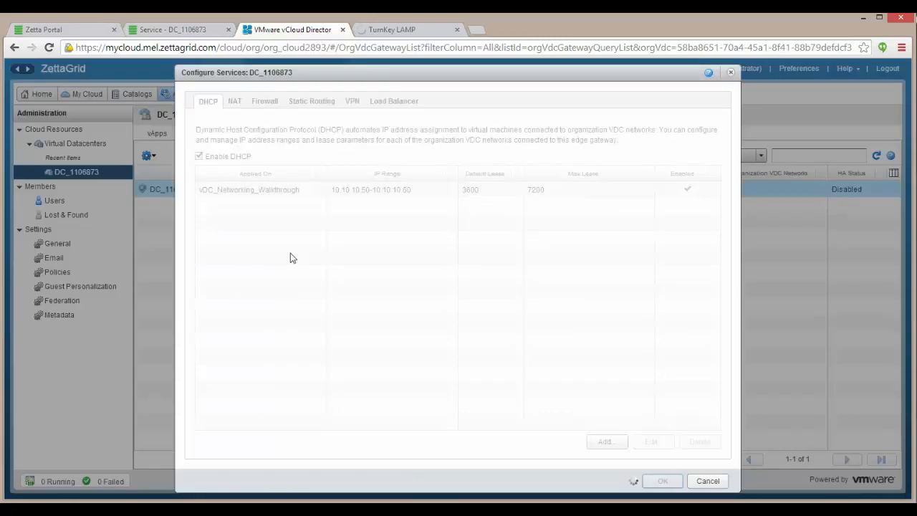
{"action": "left_click", "coordinate": [235, 101]}
{"action": "left_click", "coordinate": [602, 441]}
{"action": "left_click", "coordinate": [513, 253]}
{"action": "left_click", "coordinate": [458, 273]}
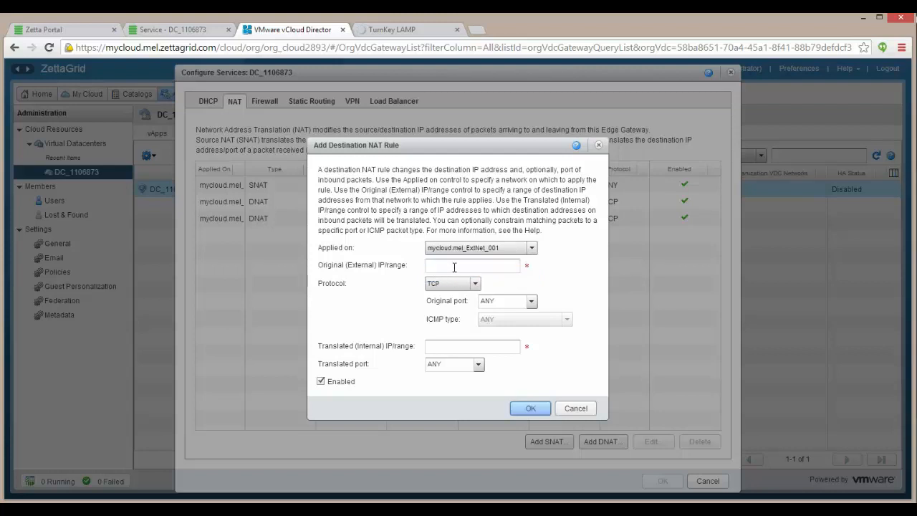
Set the new NAT rule's original external IP to 119.252.73.172, keeping TCP, and its original port to 12320.
{"action": "left_click", "coordinate": [454, 266]}
{"action": "type", "text": "119.252.73.172"}
{"action": "left_click", "coordinate": [476, 285]}
{"action": "left_click", "coordinate": [452, 288]}
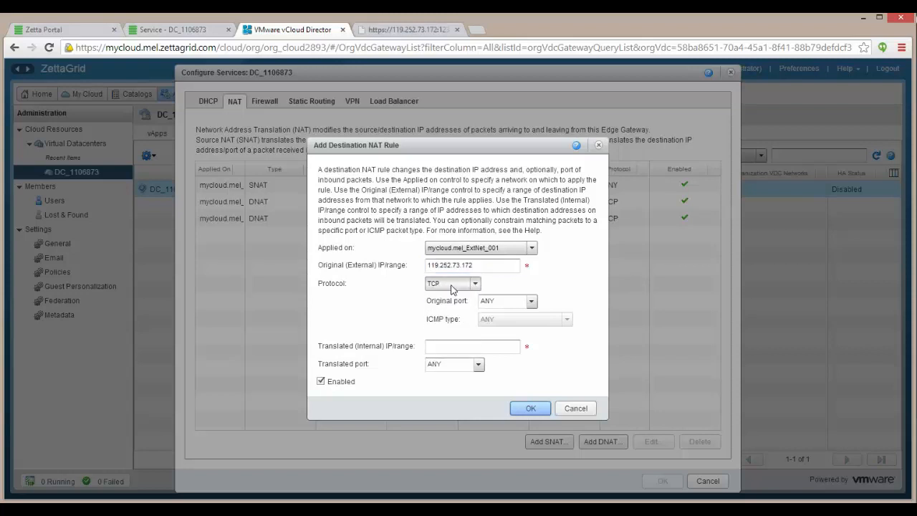
{"action": "left_click", "coordinate": [498, 302]}
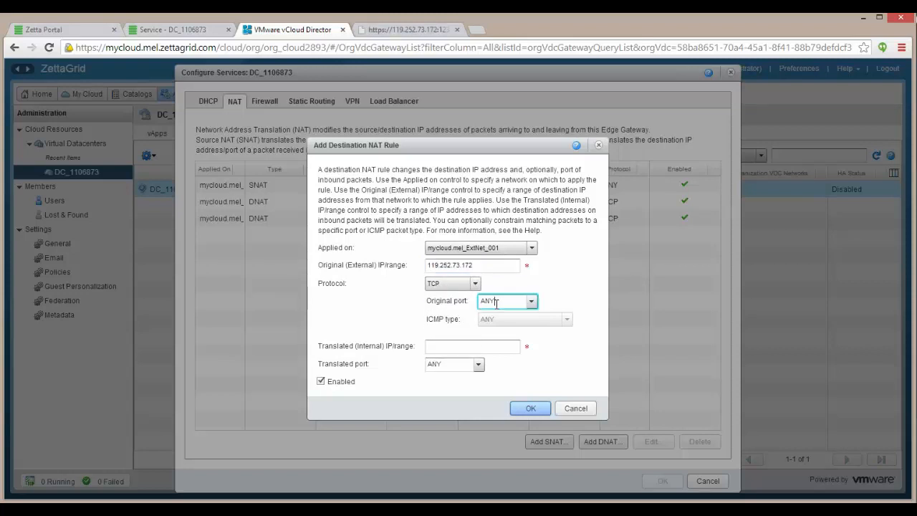
{"action": "double_click", "coordinate": [513, 302]}
{"action": "type", "text": "12320"}
Set the translated internal IP to 10.10.10.50 and translated port to 12320, and save the NAT rule.
{"action": "left_click", "coordinate": [480, 347]}
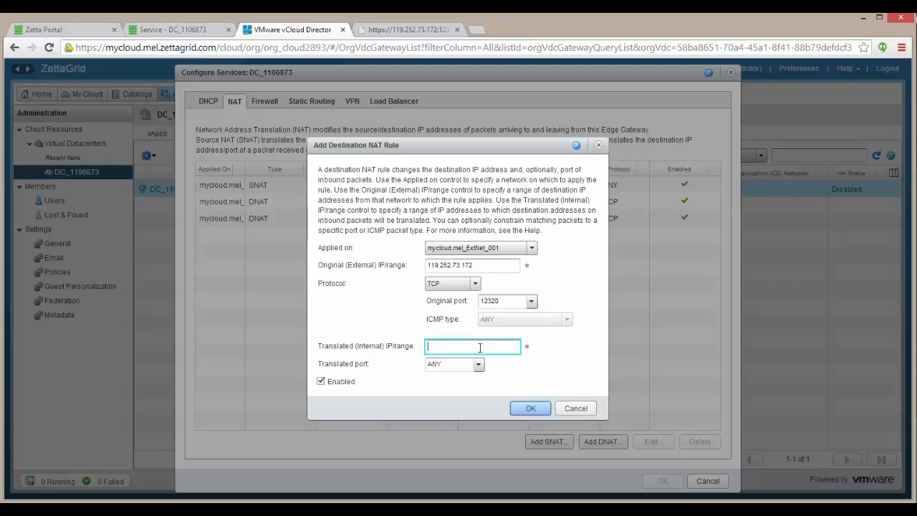
{"action": "type", "text": "10.10.10.50"}
{"action": "left_click", "coordinate": [442, 364]}
{"action": "key", "text": "BackSpace"}
{"action": "key", "text": "BackSpace"}
{"action": "key", "text": "BackSpace"}
{"action": "type", "text": "12320"}
{"action": "left_click", "coordinate": [528, 414]}
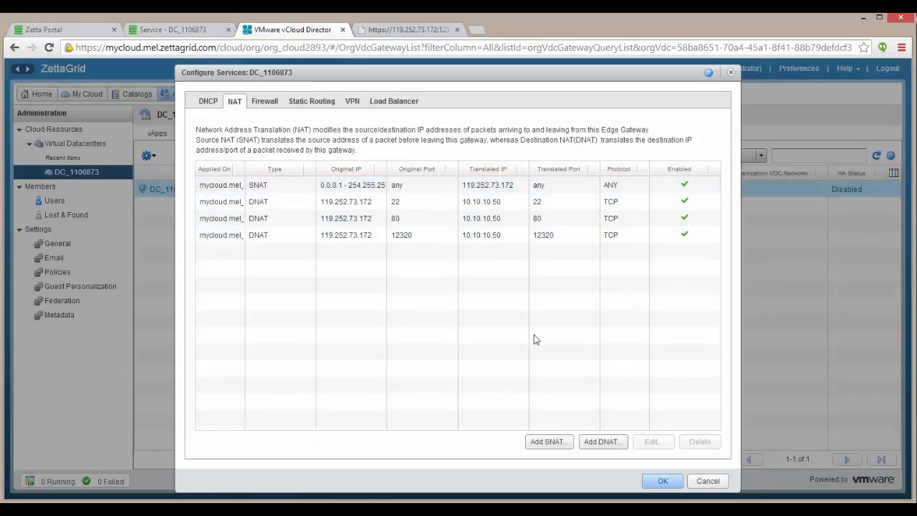
Start a new firewall rule on the DC_1106873 gateway, naming it WEBMIN_IN and setting its source to ANY.
{"action": "left_click", "coordinate": [264, 102]}
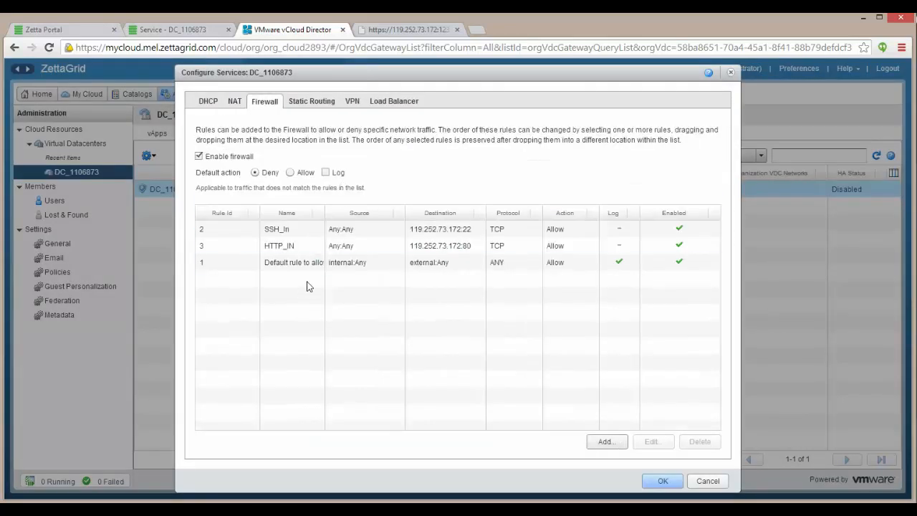
{"action": "left_click", "coordinate": [608, 442]}
{"action": "left_click", "coordinate": [434, 189]}
{"action": "type", "text": "12"}
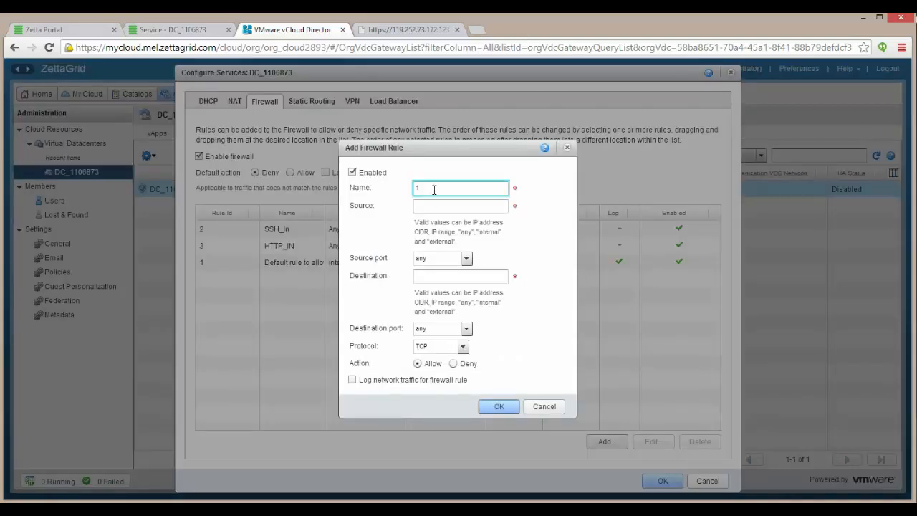
{"action": "key", "text": "BackSpace"}
{"action": "key", "text": "BackSpace"}
{"action": "type", "text": "WEBMIN"}
{"action": "left_click", "coordinate": [445, 206]}
{"action": "type", "text": "ANY"}
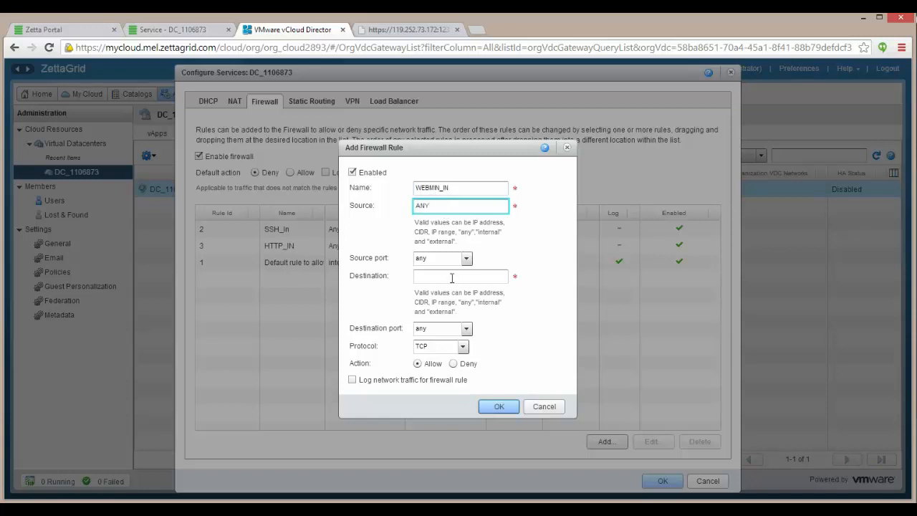
Set the firewall rule's destination to 119.252.73.172 and its destination port to 12320, keeping TCP and Allow, and save the rule.
{"action": "left_click", "coordinate": [451, 278]}
{"action": "type", "text": "119.252.73.172"}
{"action": "left_click", "coordinate": [434, 328]}
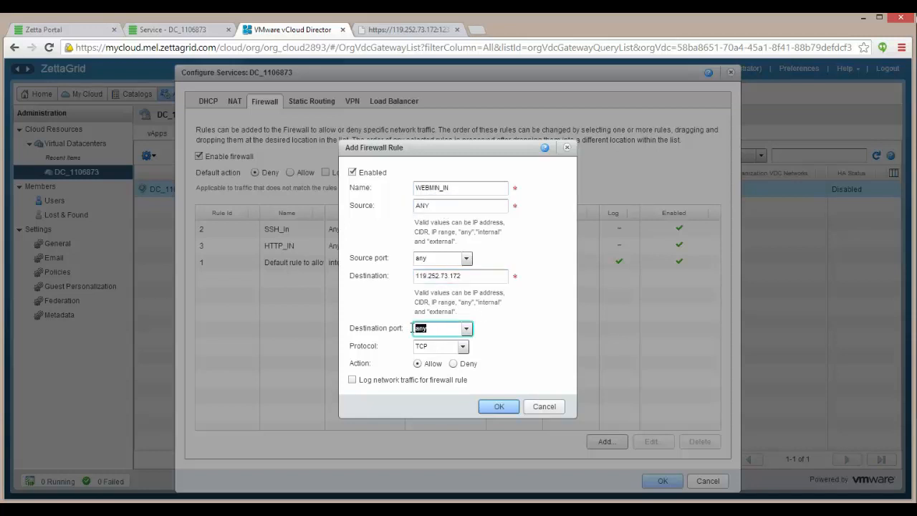
{"action": "type", "text": "12320"}
{"action": "left_click", "coordinate": [496, 408]}
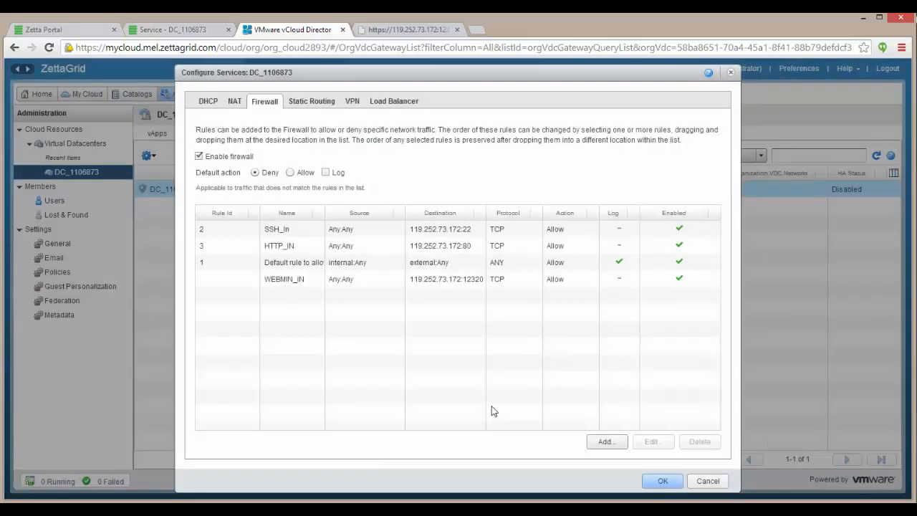
Move the default firewall rule below WEBMIN_IN and apply the edge gateway's service configuration.
{"action": "left_click_drag", "start_coordinate": [204, 262], "coordinate": [205, 310]}
{"action": "left_click", "coordinate": [662, 481]}
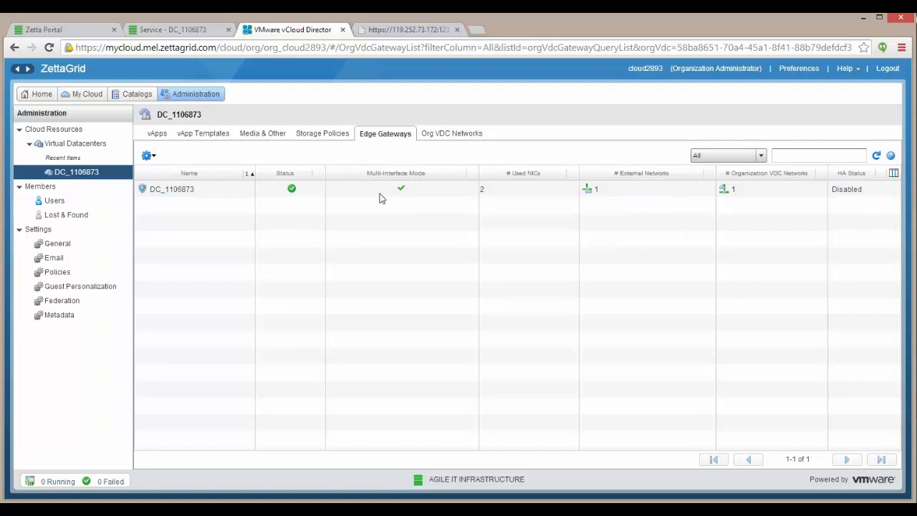
{"action": "left_click", "coordinate": [405, 29]}
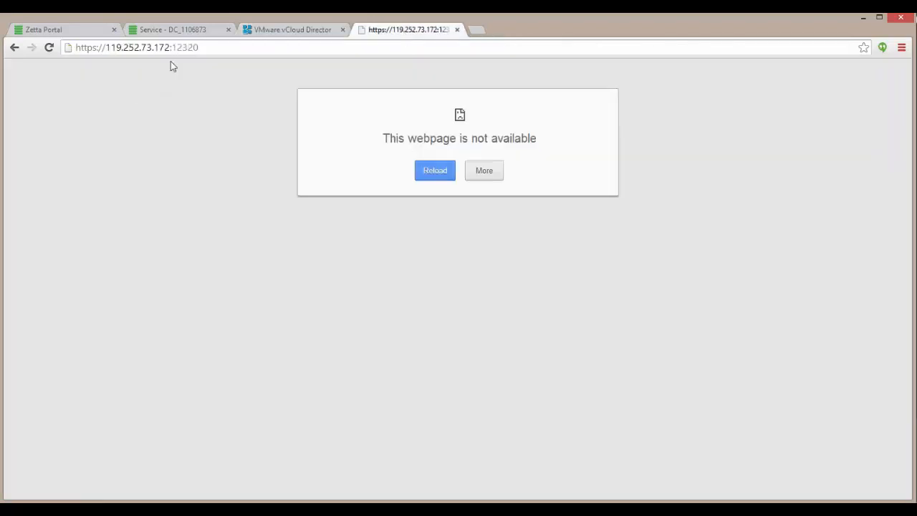
{"action": "left_click", "coordinate": [432, 175]}
{"action": "left_click", "coordinate": [318, 209]}
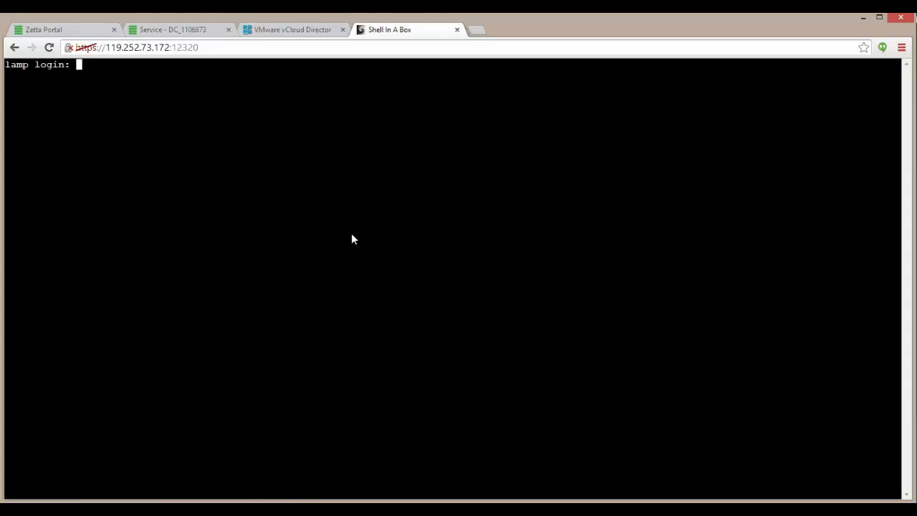